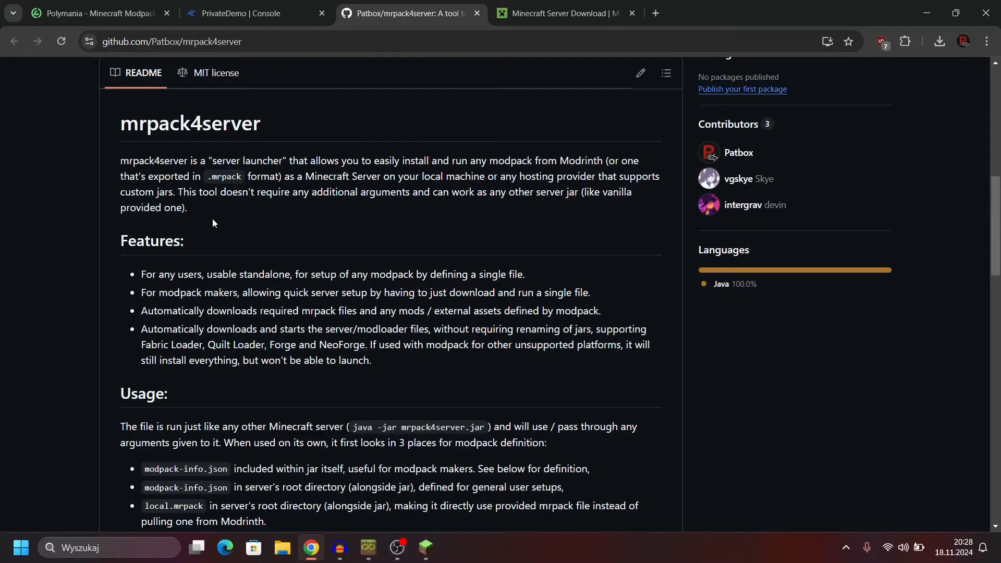
# Step: Review the mrpack4server README's introduction, features and usage sections, and the PrivateDemo server's console output
pyautogui.scroll(-2, 136, 194)
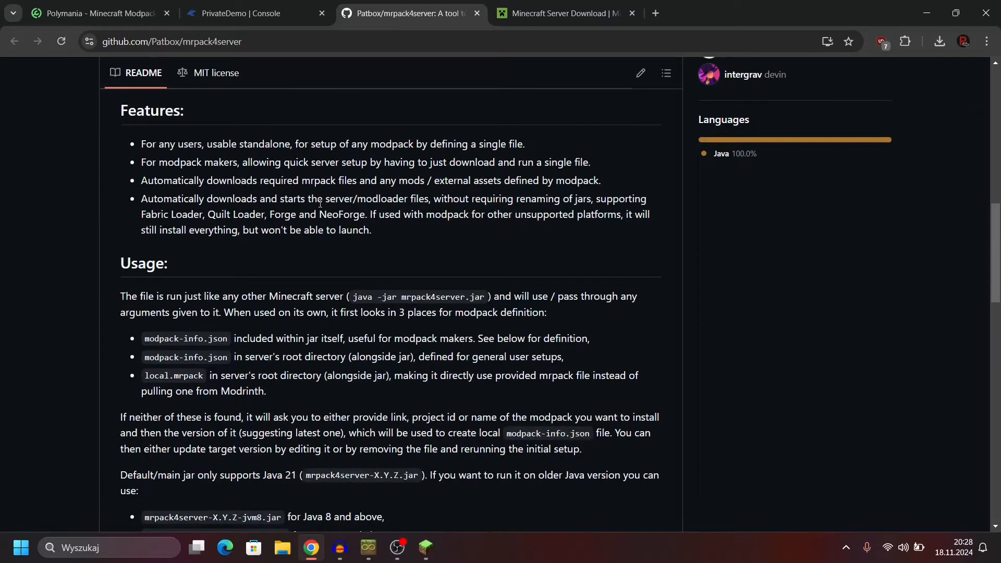
pyautogui.scroll(2, 322, 205)
pyautogui.scroll(1, 322, 205)
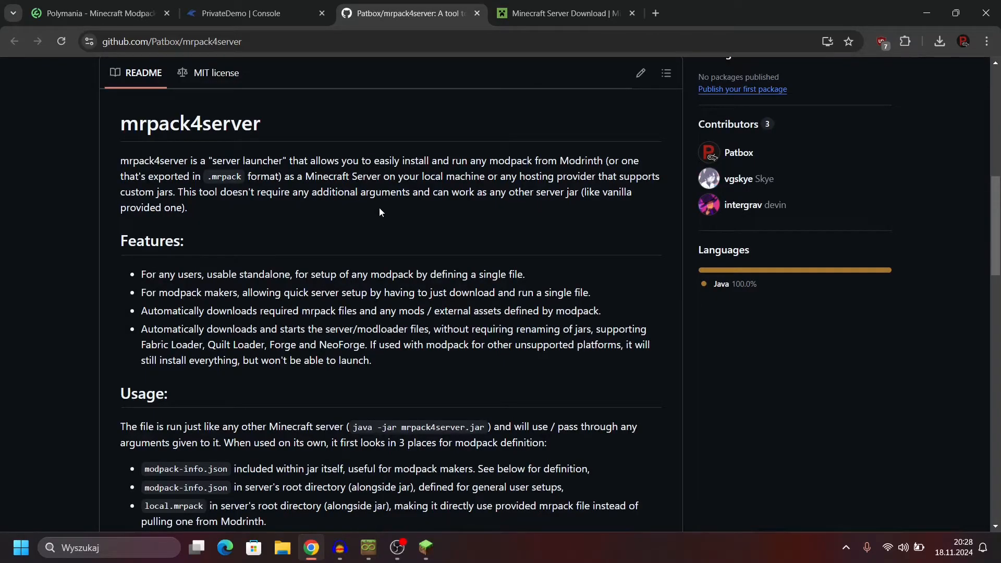
pyautogui.scroll(4, 380, 208)
pyautogui.click(245, 13)
pyautogui.scroll(-1, 274, 149)
pyautogui.scroll(-3, 274, 149)
# Step: Switch to Minecraft, join Demo Server from the multiplayer list and look around its world
pyautogui.click(426, 548)
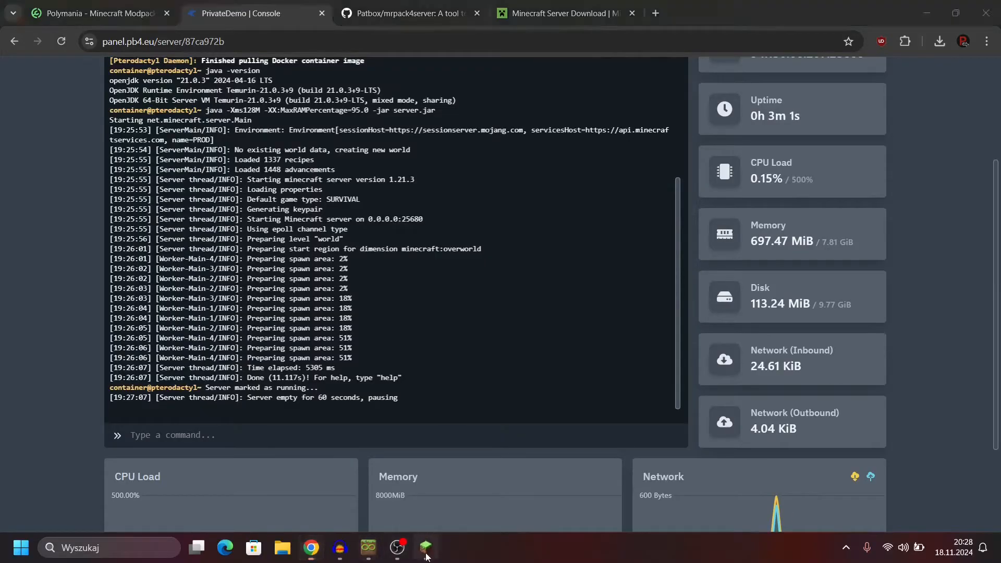
pyautogui.doubleClick(478, 135)
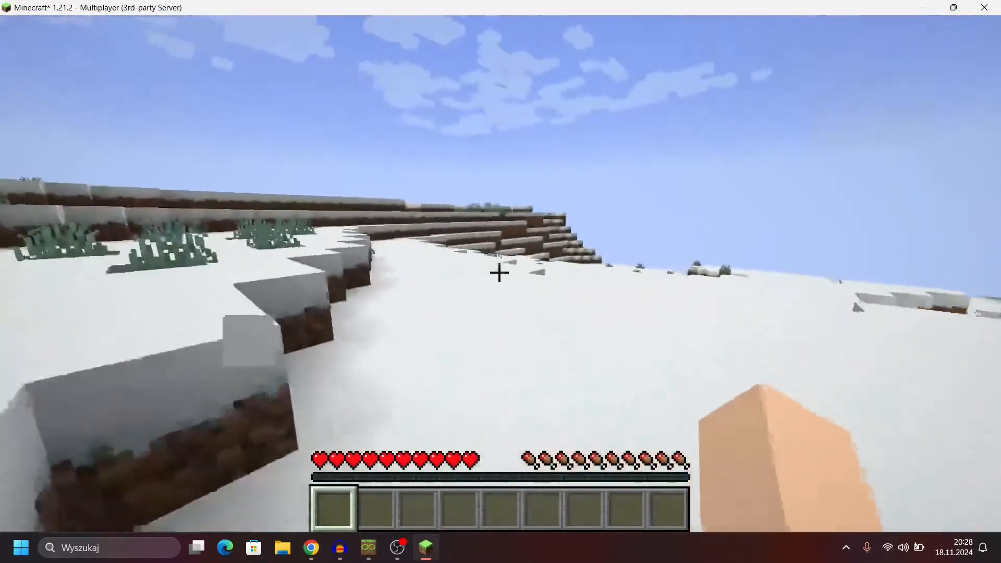
pyautogui.press('Tab')
pyautogui.press('w')
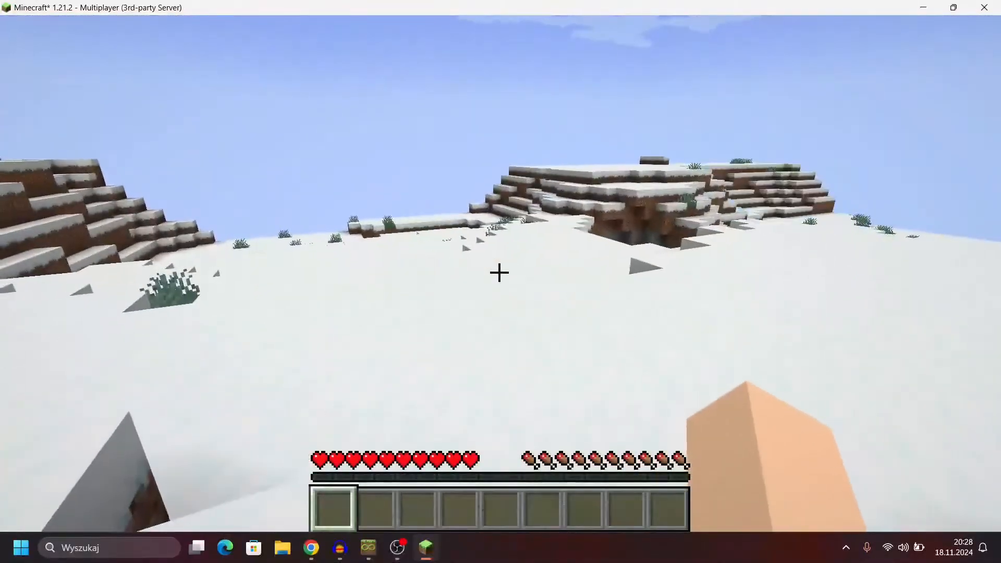
# Step: Check the debug overlay in the game world and disconnect from the server
pyautogui.press('F3')
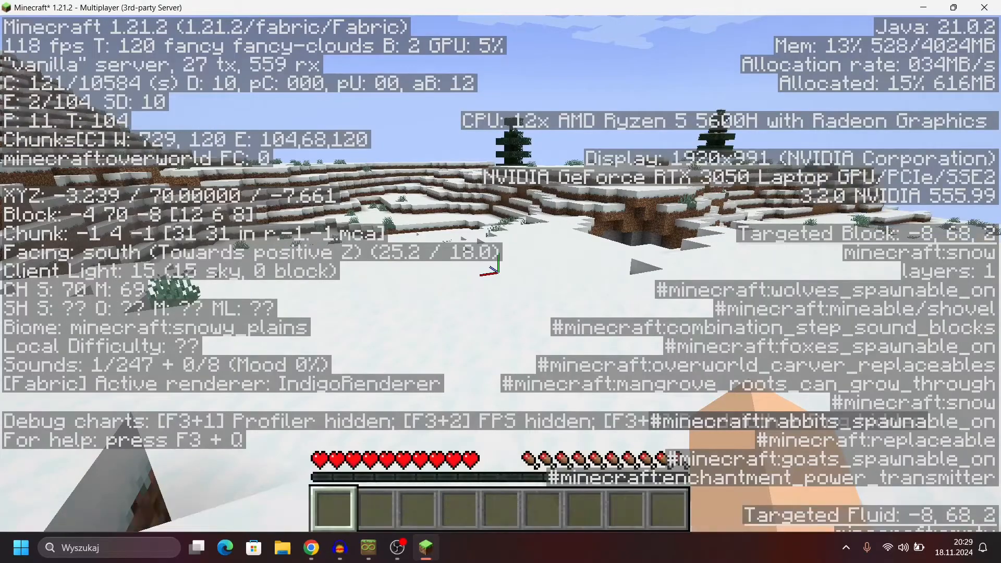
pyautogui.press('F3')
pyautogui.press('Escape')
pyautogui.click(516, 375)
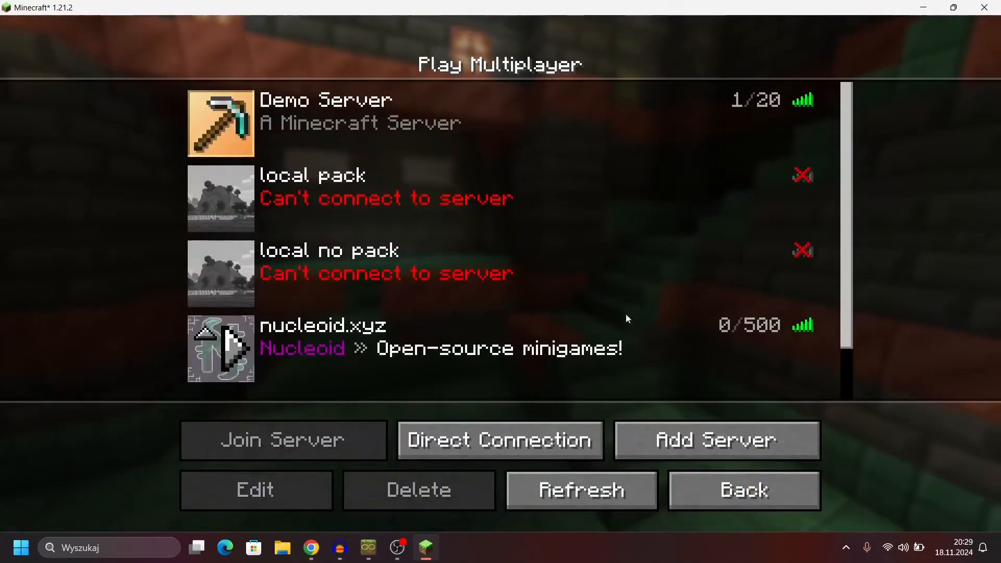
# Step: Switch back to Chrome and stop the PrivateDemo server, confirming the forced stop of its process
pyautogui.hotkey('alt', 'Tab')
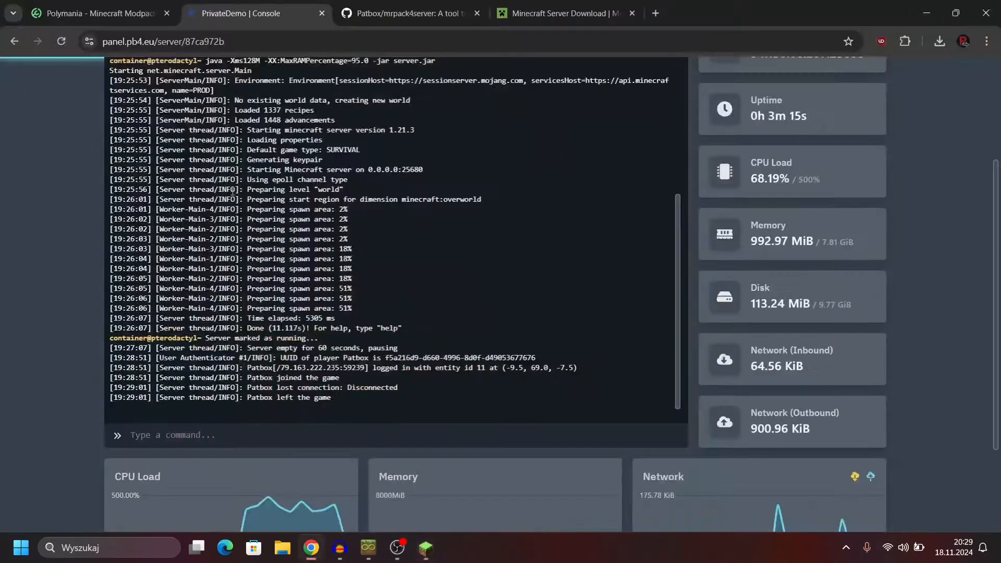
pyautogui.scroll(1, 40, 228)
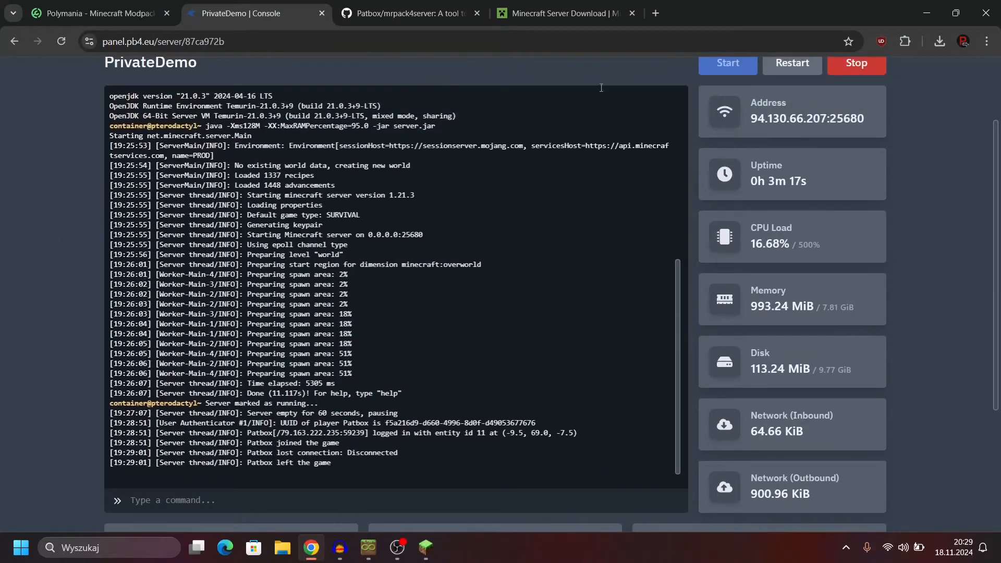
pyautogui.click(874, 72)
pyautogui.click(875, 72)
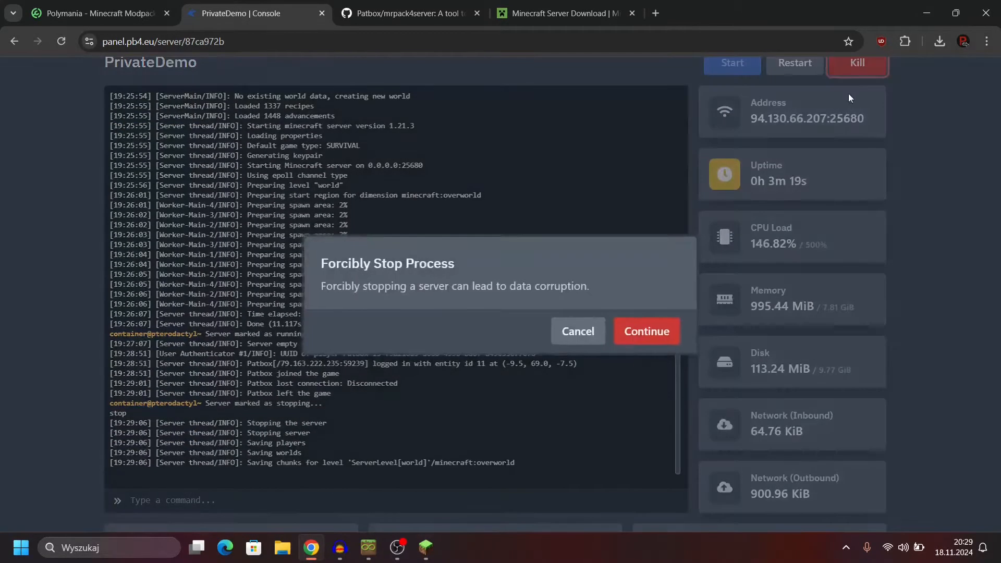
pyautogui.click(646, 325)
pyautogui.scroll(1, 136, 120)
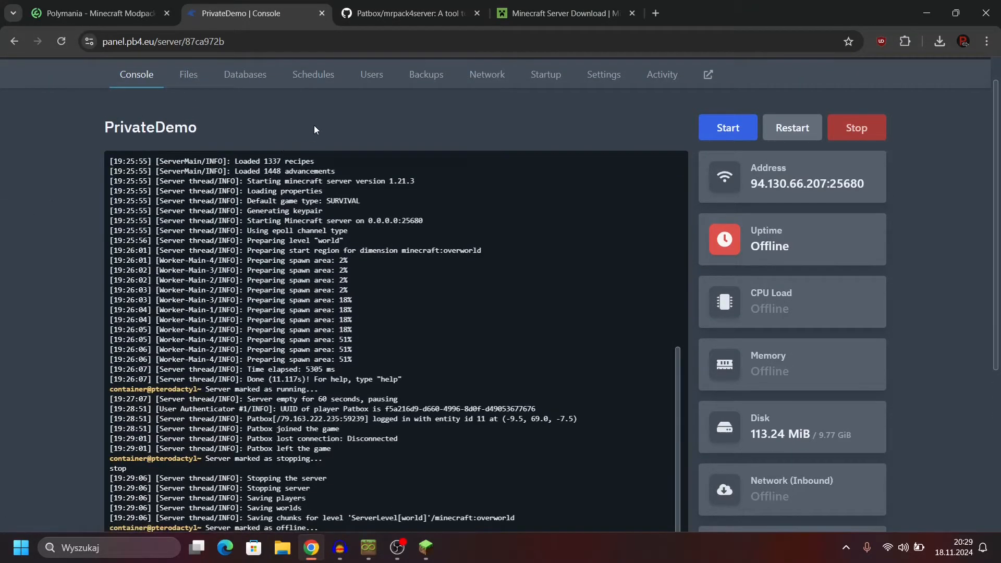
# Step: Download mrpack4server-0.4.1.jar from the 0.4.1 release assets of the mrpack4server GitHub repository
pyautogui.click(412, 16)
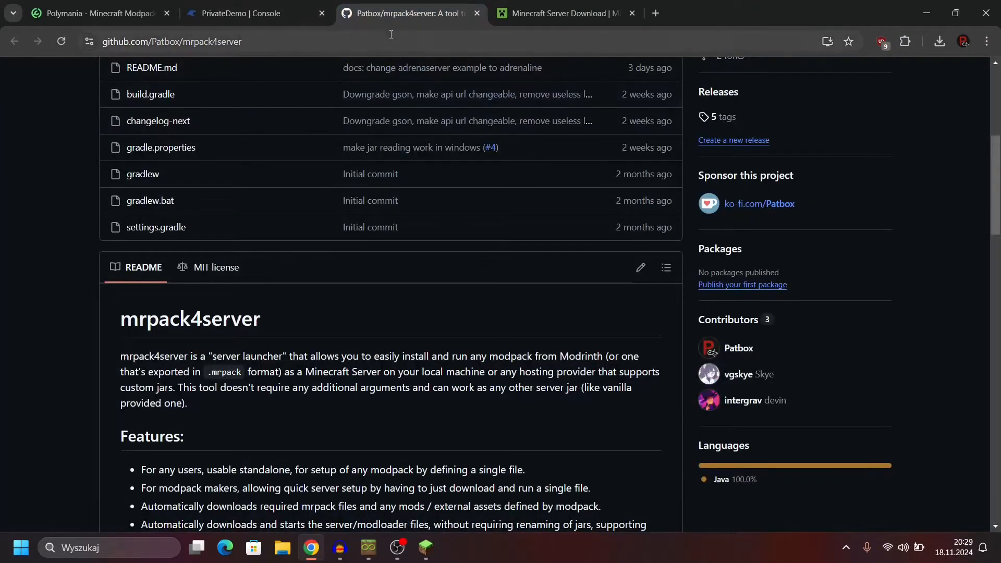
pyautogui.scroll(2, 776, 156)
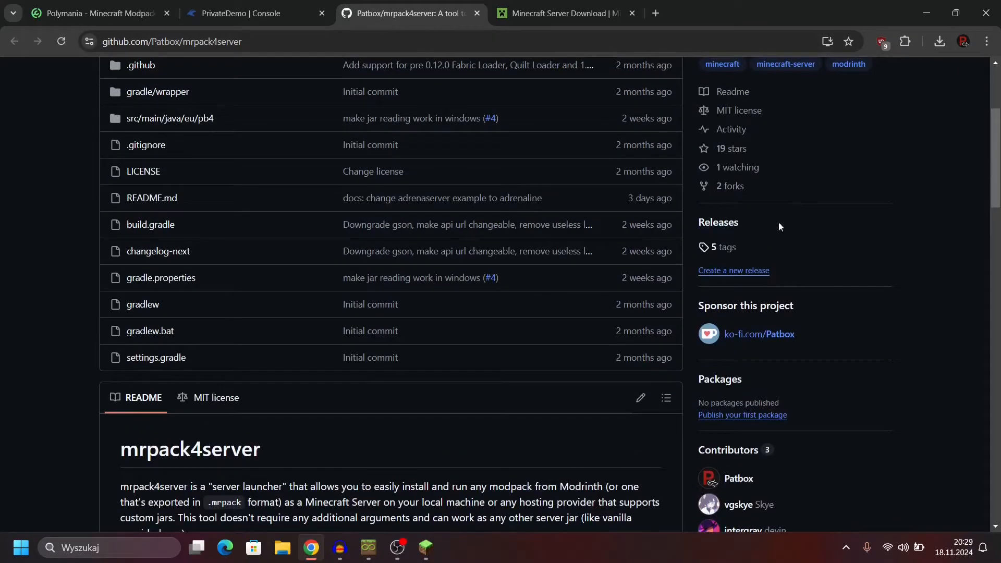
pyautogui.click(720, 228)
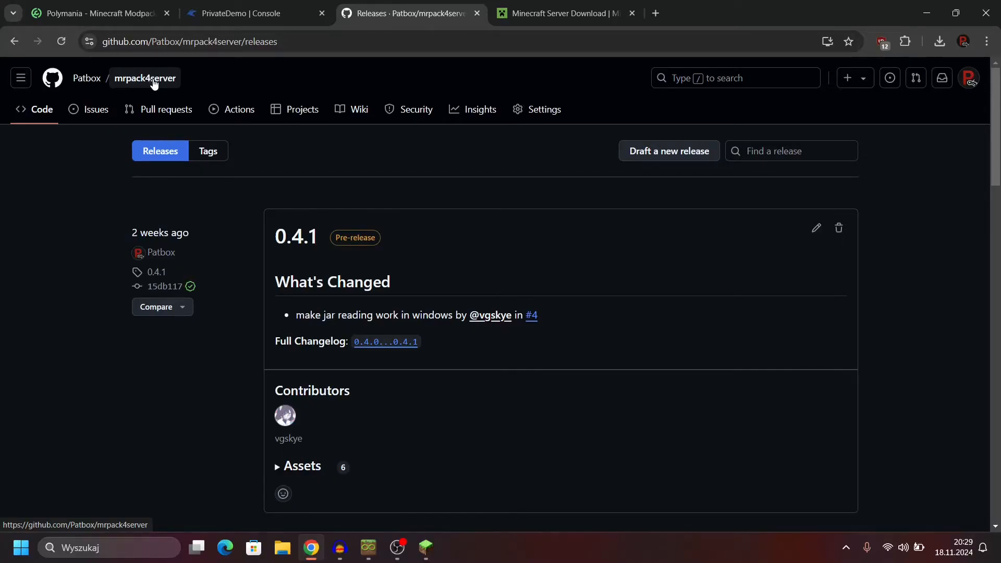
pyautogui.scroll(-2, 418, 111)
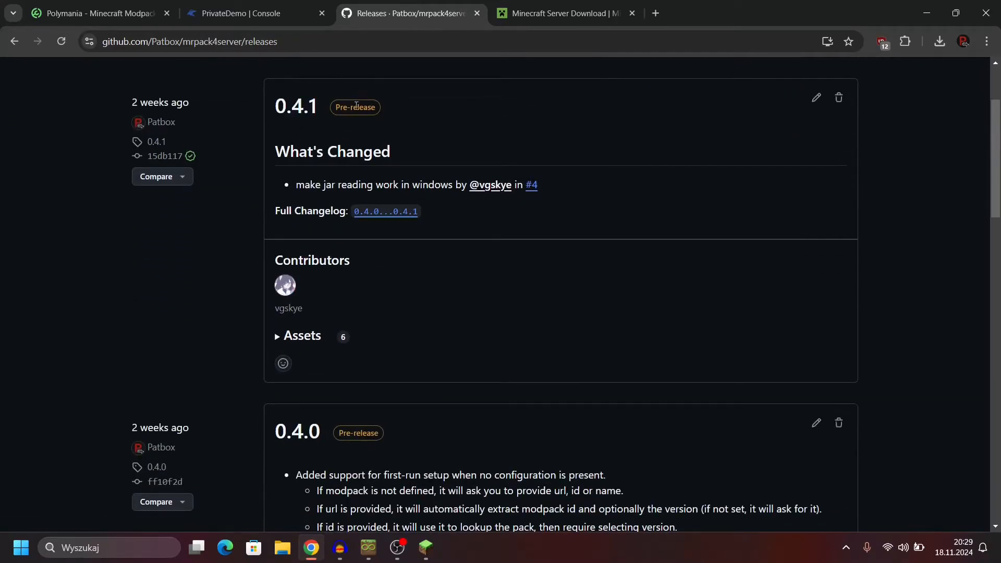
pyautogui.click(302, 336)
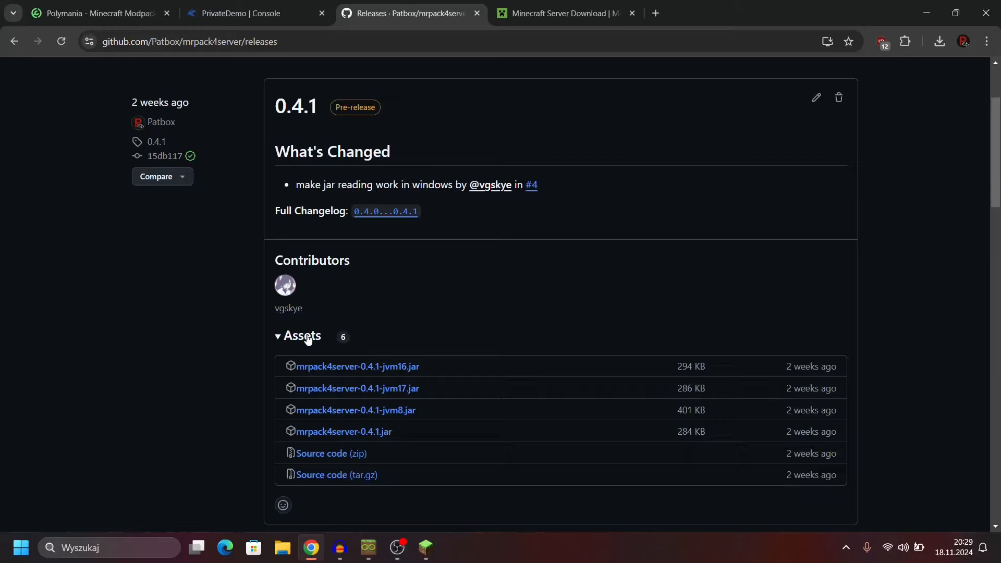
pyautogui.scroll(-2, 345, 320)
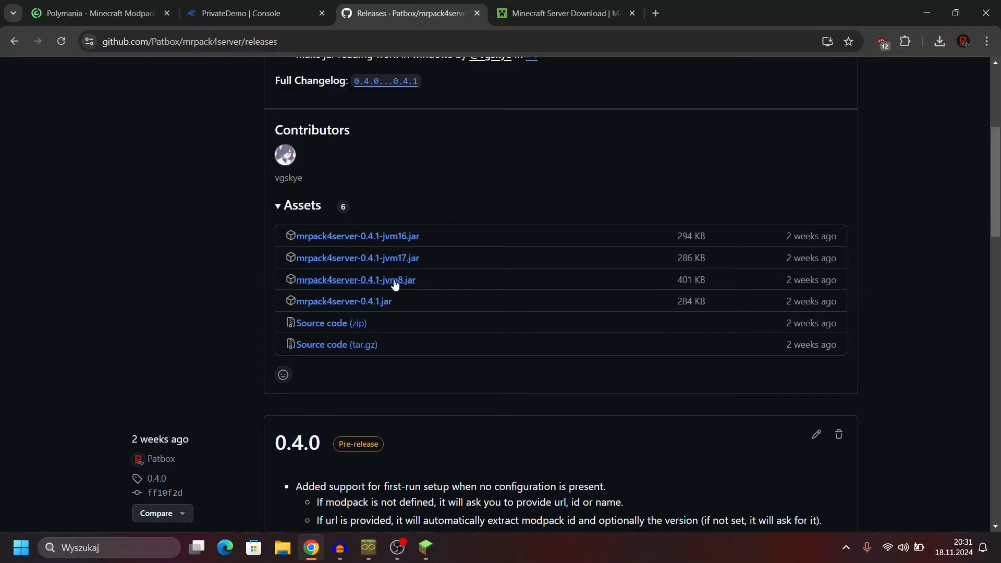
pyautogui.click(368, 305)
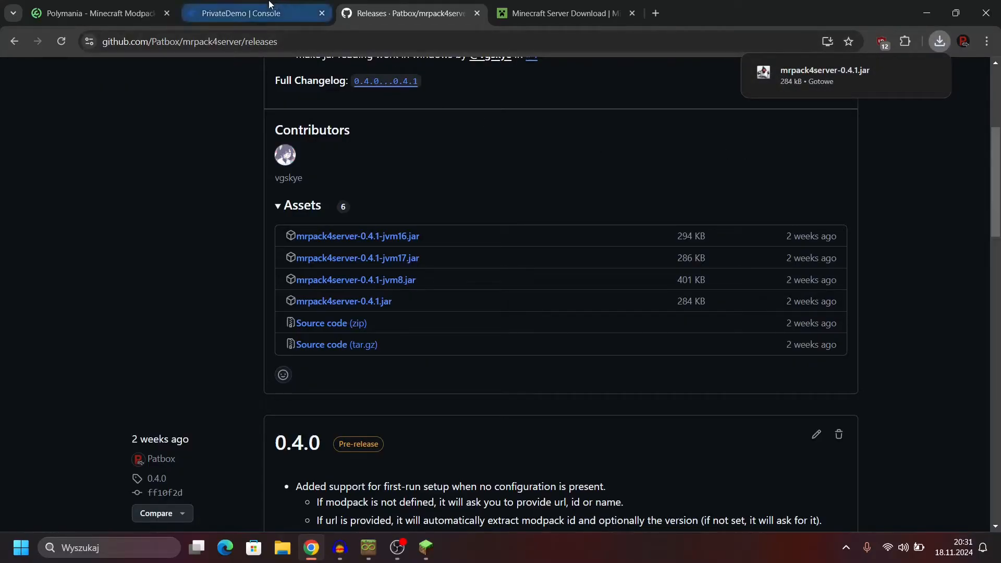
# Step: Look through the Polymania modpack's description and installation instructions on Modrinth
pyautogui.click(112, 6)
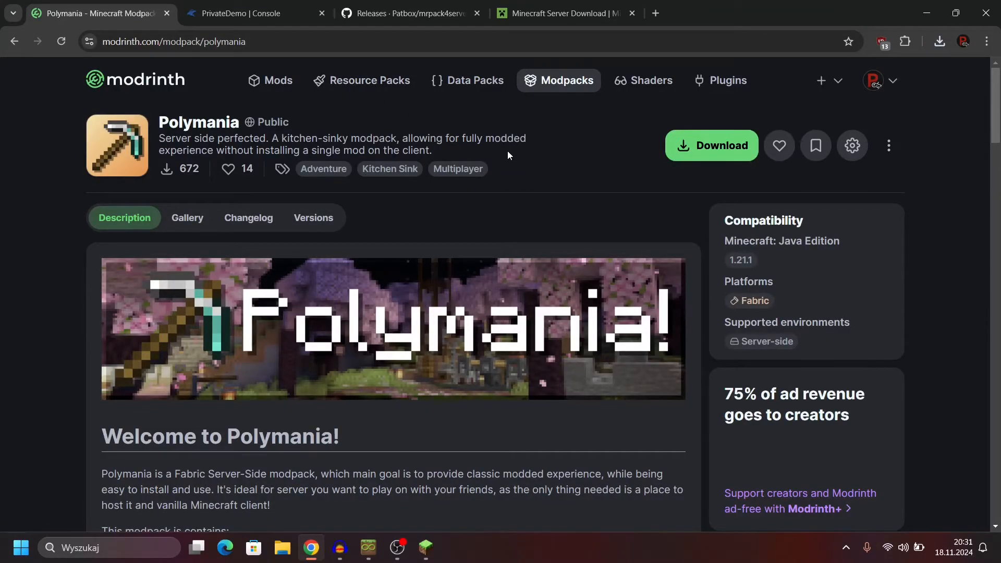
pyautogui.scroll(-5, 277, 222)
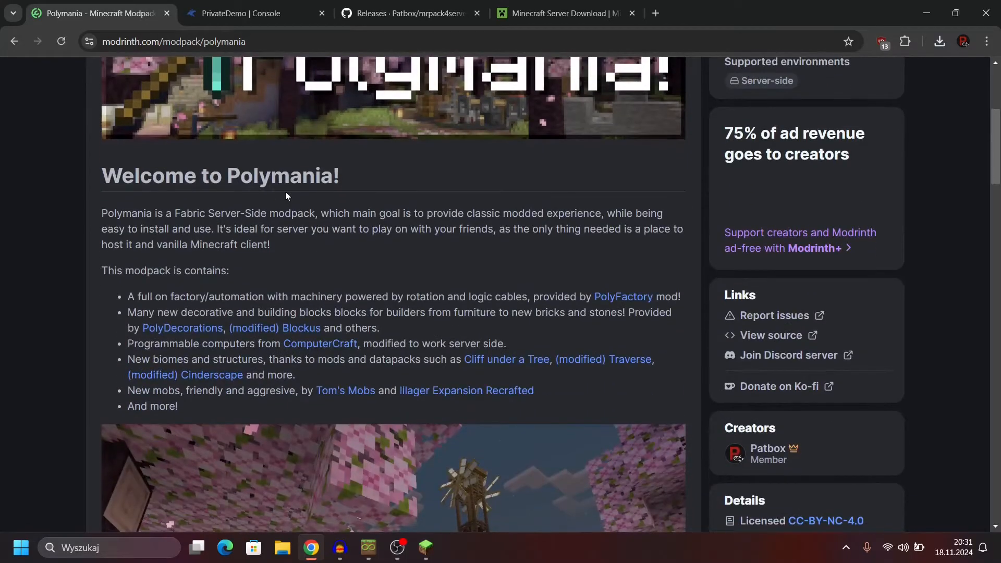
pyautogui.scroll(-7, 331, 196)
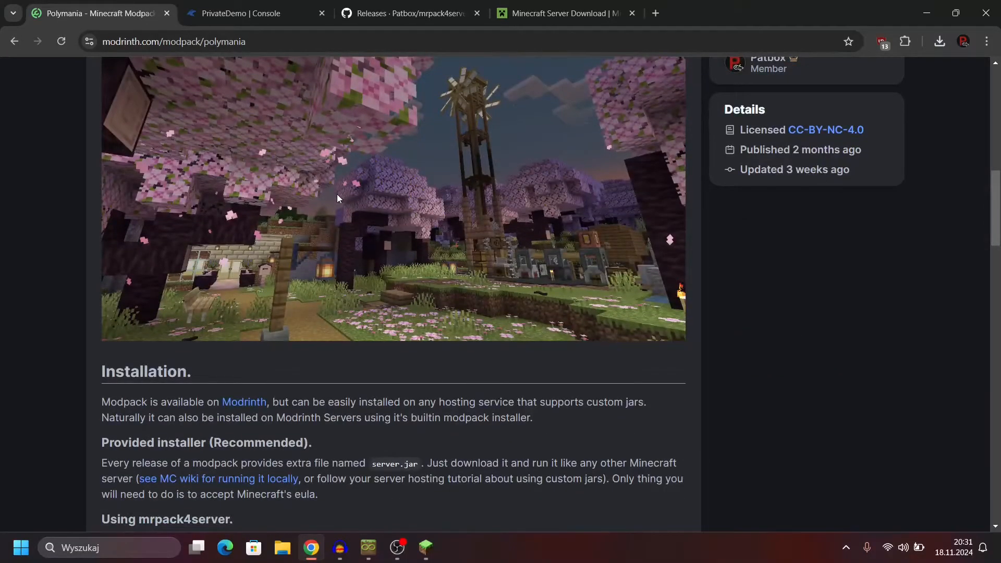
pyautogui.scroll(-5, 337, 198)
pyautogui.scroll(15, 380, 205)
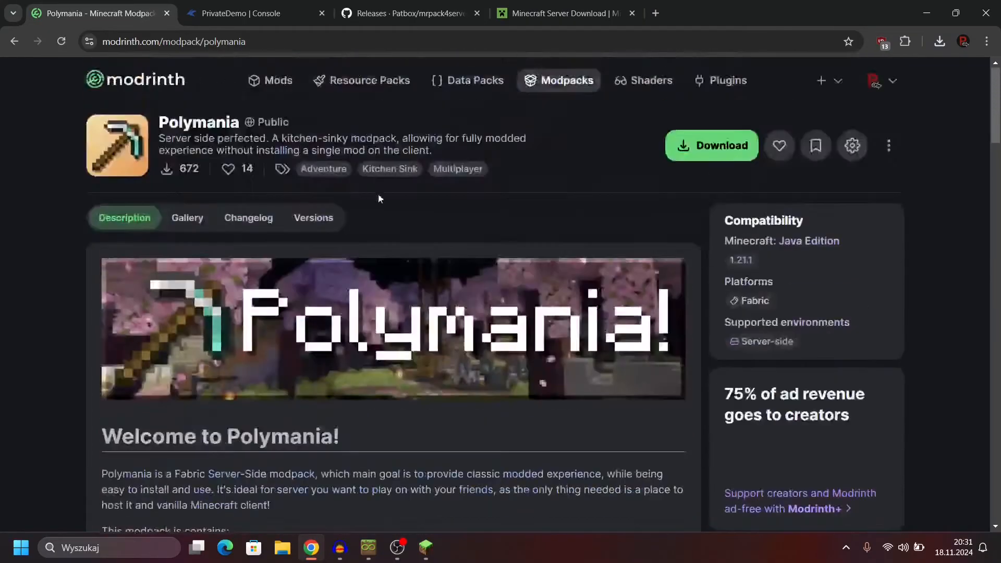
# Step: Browse Modrinth's modpack listing in a separate tab and close that tab
pyautogui.click(267, 18)
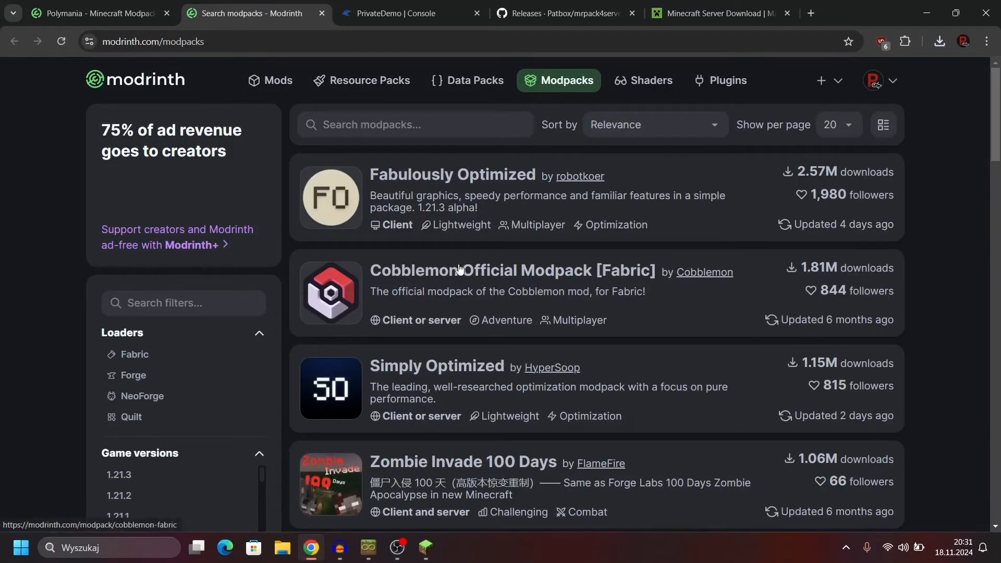
pyautogui.scroll(-3, 459, 273)
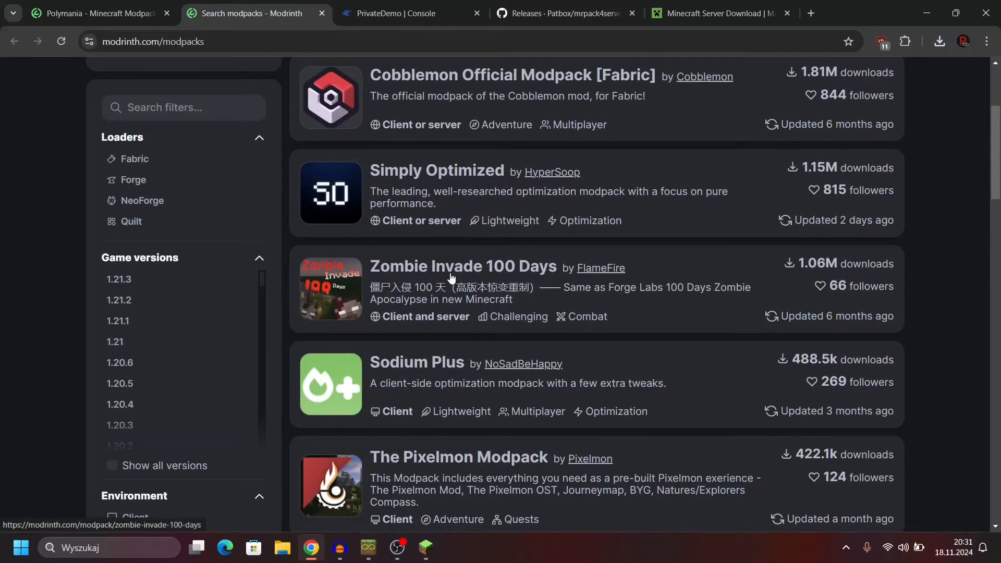
pyautogui.scroll(-3, 459, 276)
pyautogui.scroll(-5, 685, 310)
pyautogui.scroll(-6, 673, 303)
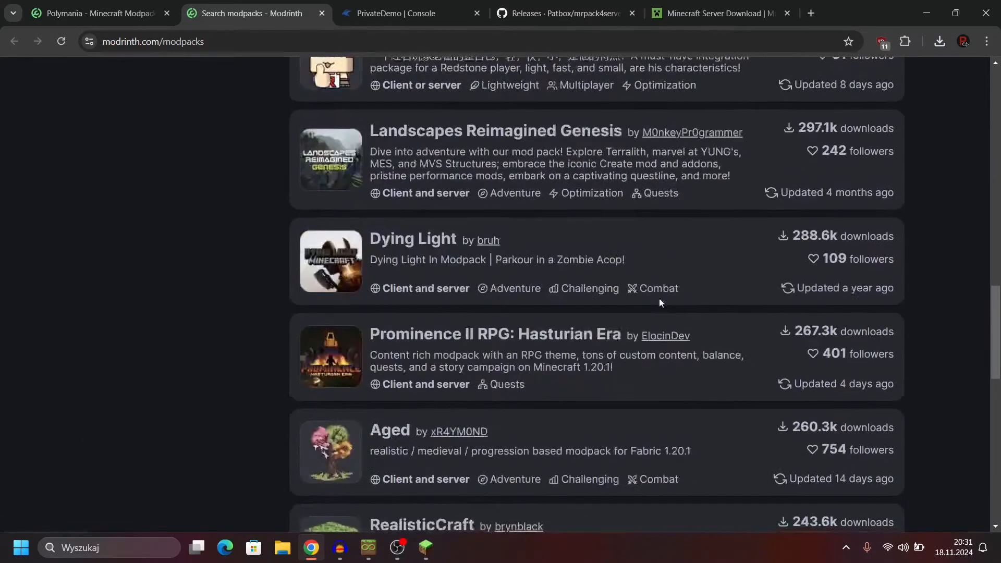
pyautogui.scroll(4, 438, 246)
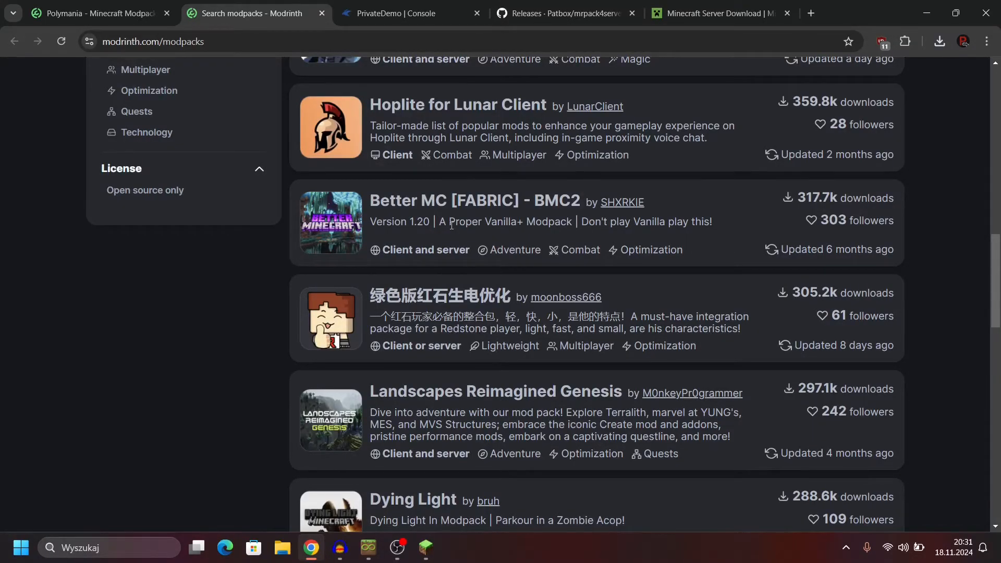
pyautogui.scroll(15, 450, 218)
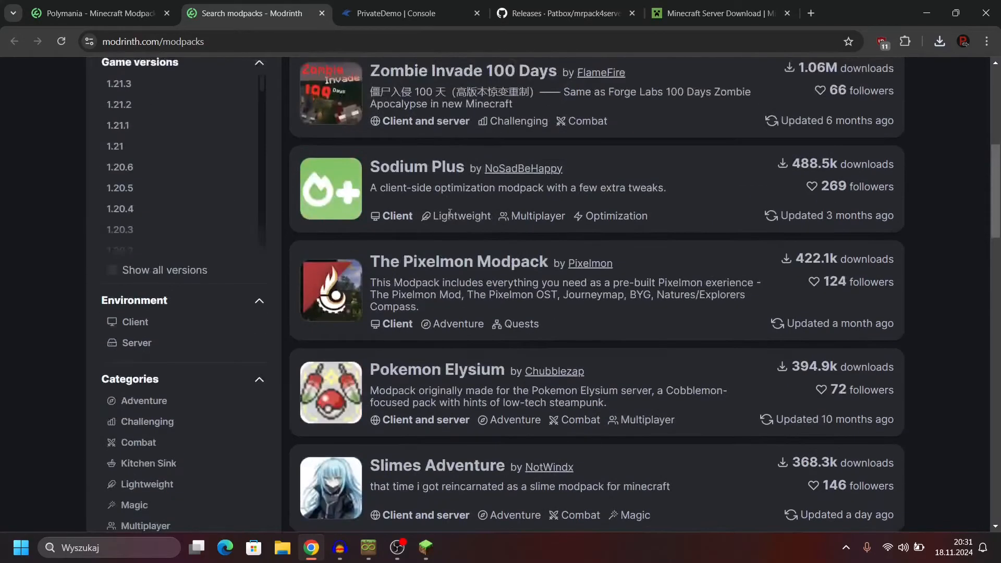
pyautogui.click(321, 13)
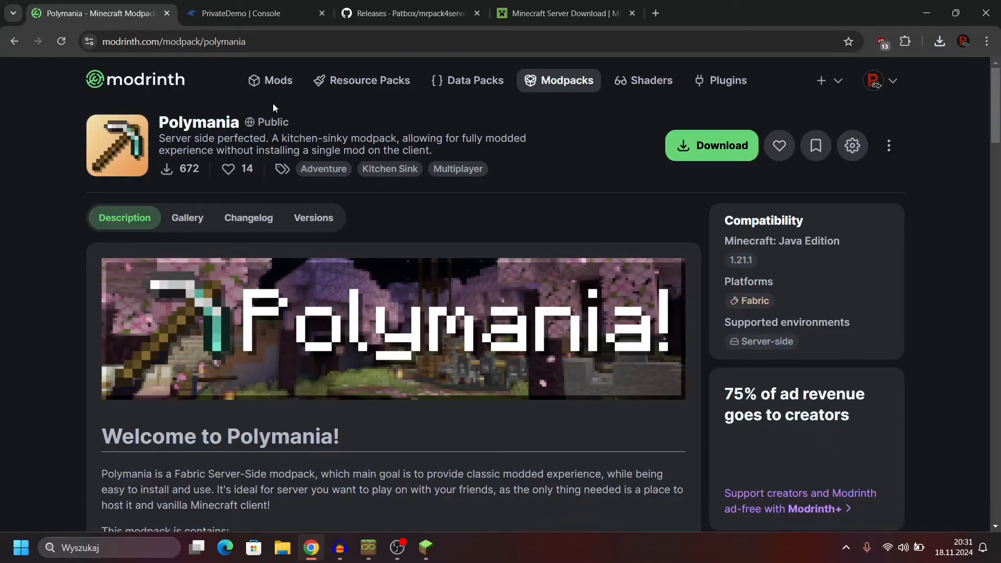
# Step: Delete server.jar from the PrivateDemo server's container directory
pyautogui.click(267, 15)
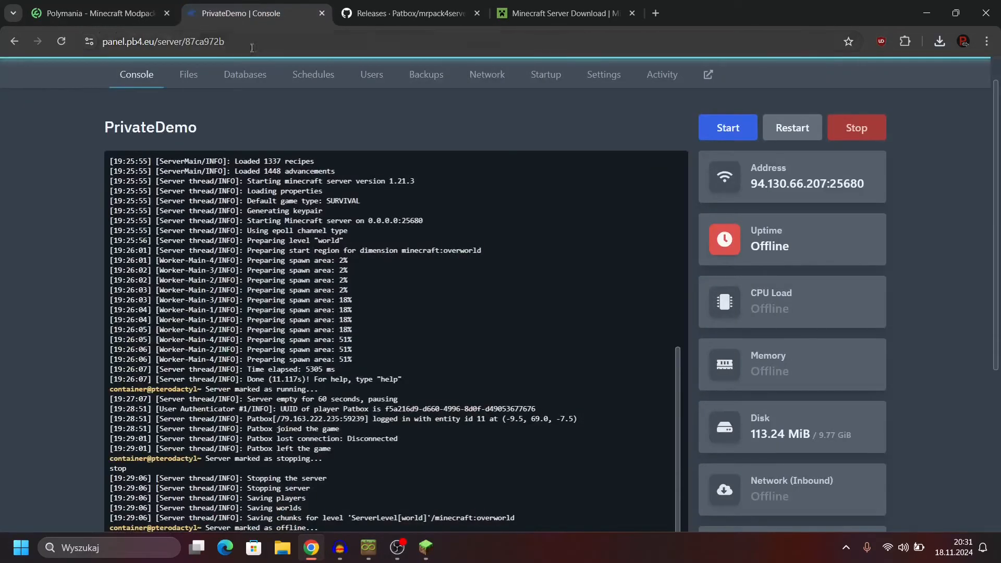
pyautogui.click(191, 75)
pyautogui.scroll(-1, 95, 105)
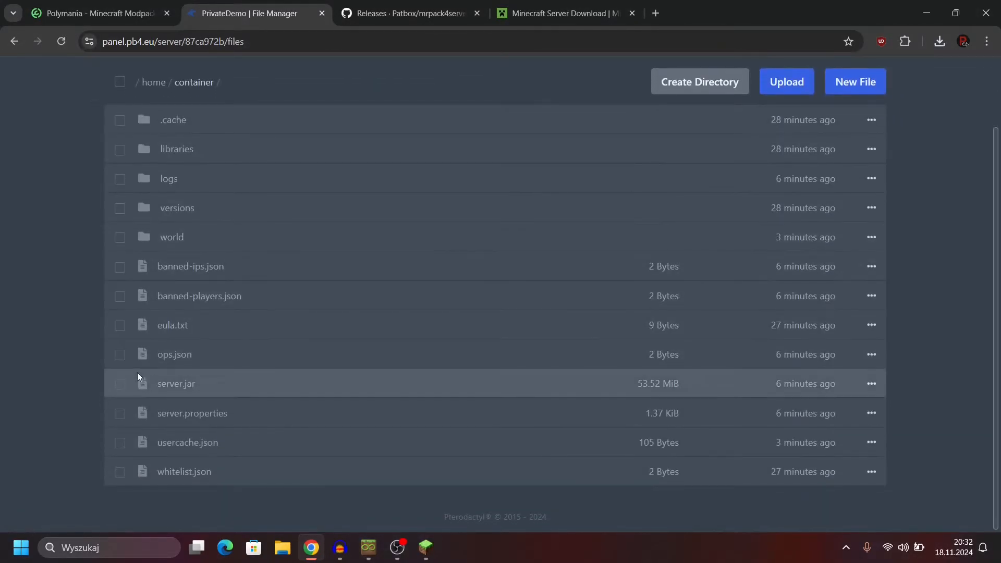
pyautogui.click(120, 384)
pyautogui.click(569, 502)
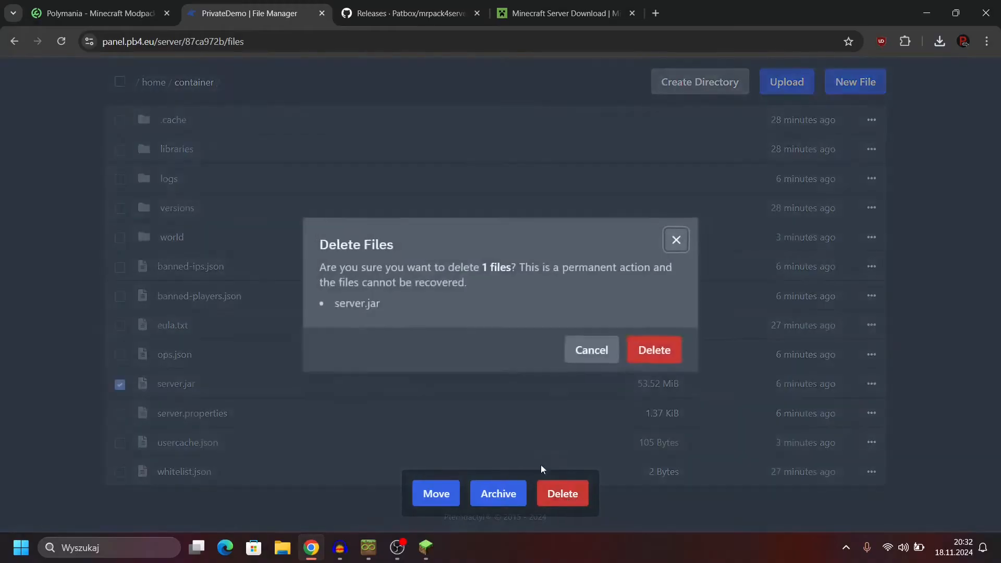
pyautogui.click(656, 350)
# Step: Delete the world folder from the server's container directory
pyautogui.click(121, 266)
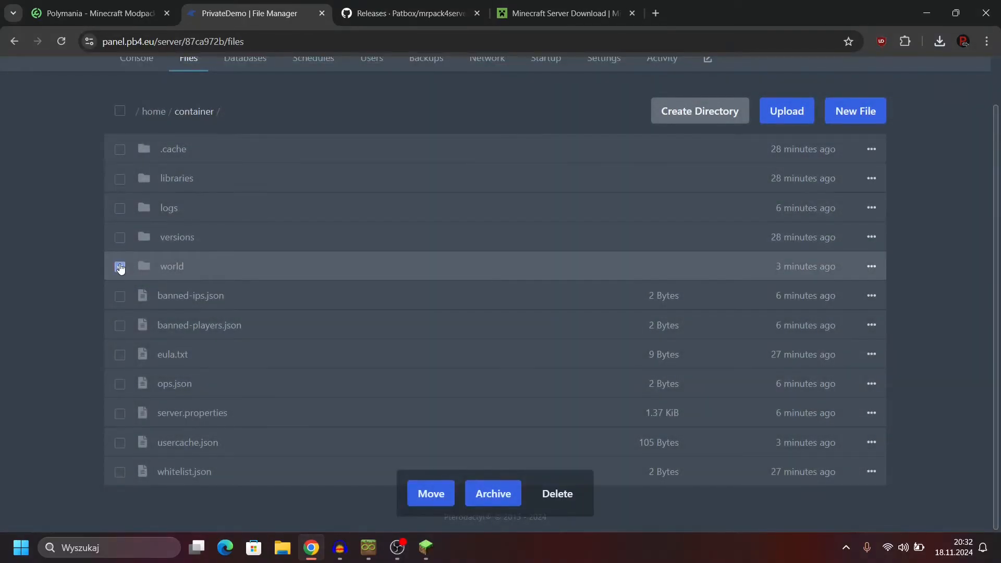
pyautogui.click(556, 495)
pyautogui.click(645, 347)
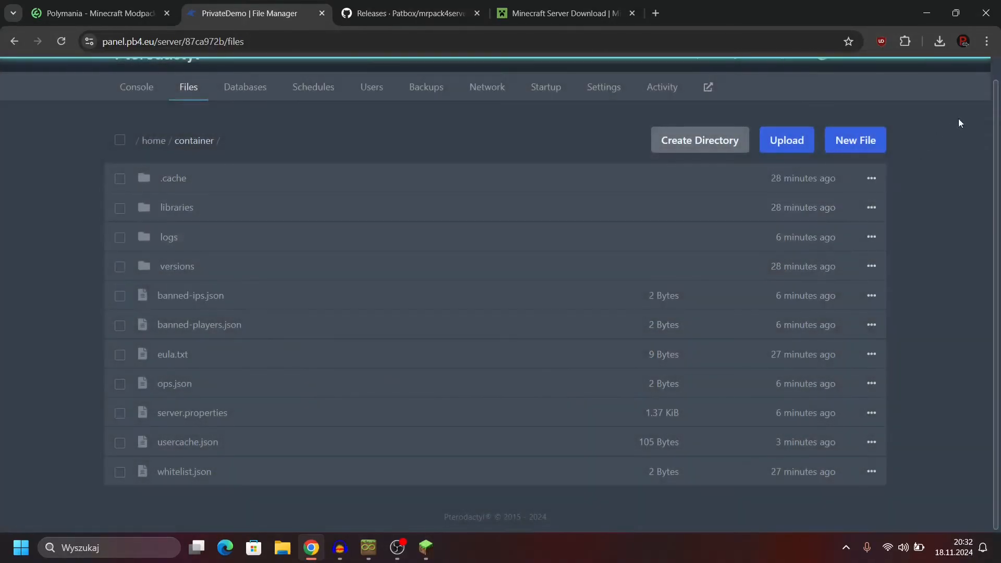
# Step: Upload the downloaded mrpack4server-0.4.1.jar to the server's container directory
pyautogui.click(940, 41)
pyautogui.moveTo(867, 94); pyautogui.dragTo(414, 342)
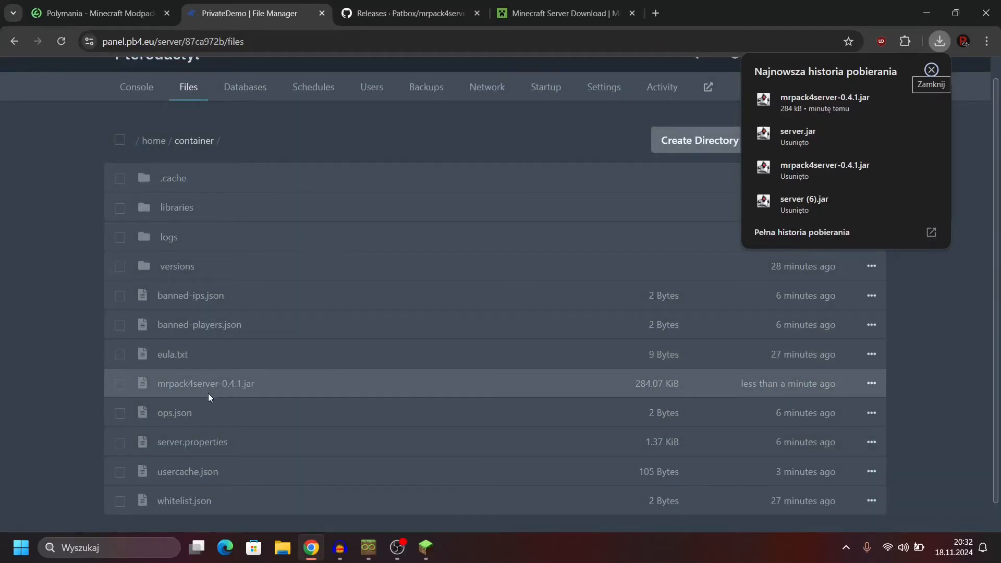
# Step: Rename mrpack4server-0.4.1.jar in the container directory to server.jar
pyautogui.click(874, 386)
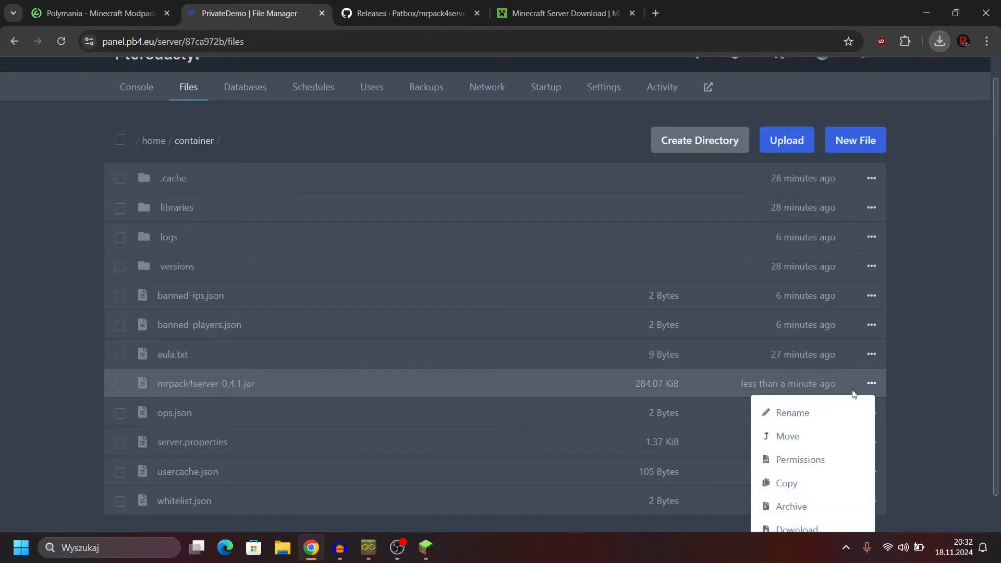
pyautogui.scroll(-1, 814, 456)
pyautogui.click(805, 378)
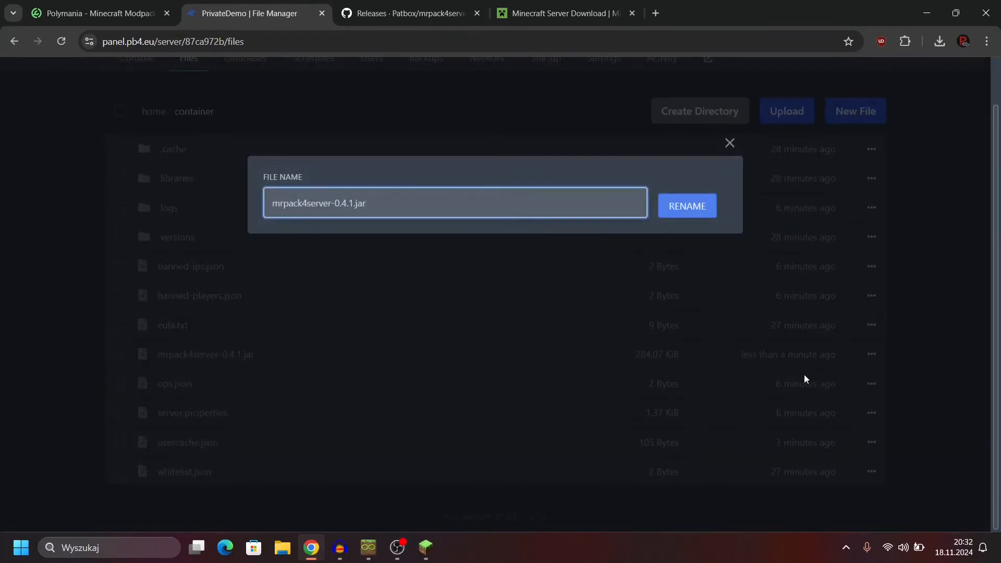
pyautogui.hotkey('ctrl', 'a')
pyautogui.write('server.jar')
pyautogui.click(698, 205)
# Step: Start the PrivateDemo server from its console and enlarge the page for reading the output
pyautogui.scroll(1, 414, 171)
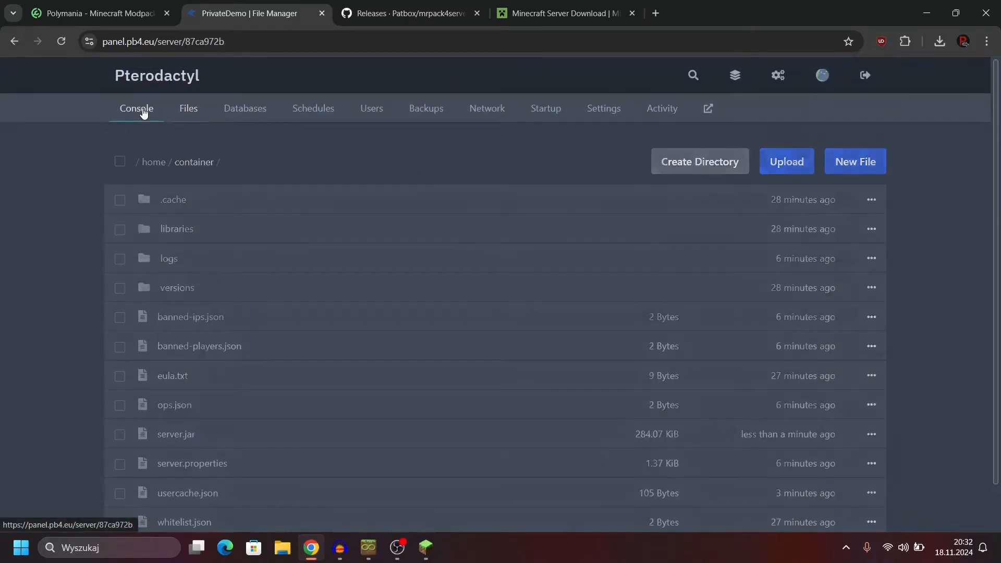
pyautogui.click(143, 113)
pyautogui.click(727, 162)
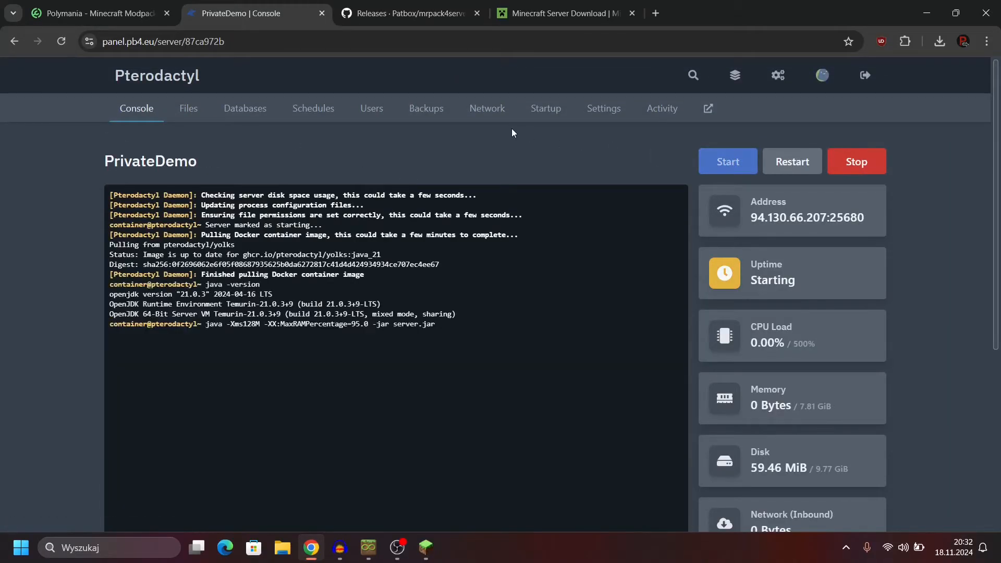
pyautogui.scroll(-3, 525, 125)
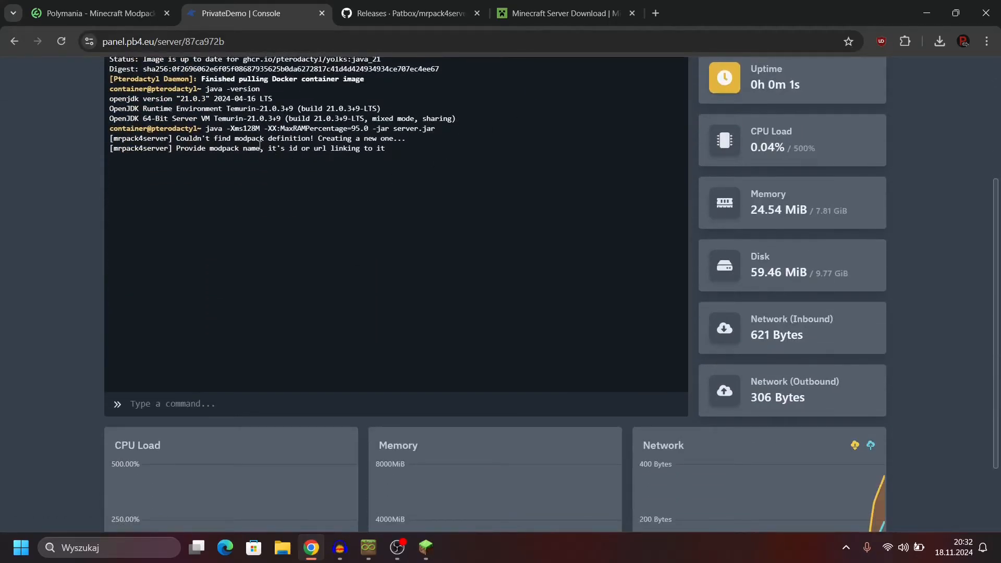
pyautogui.hotkey('ctrl', '+')
pyautogui.hotkey('ctrl', '+')
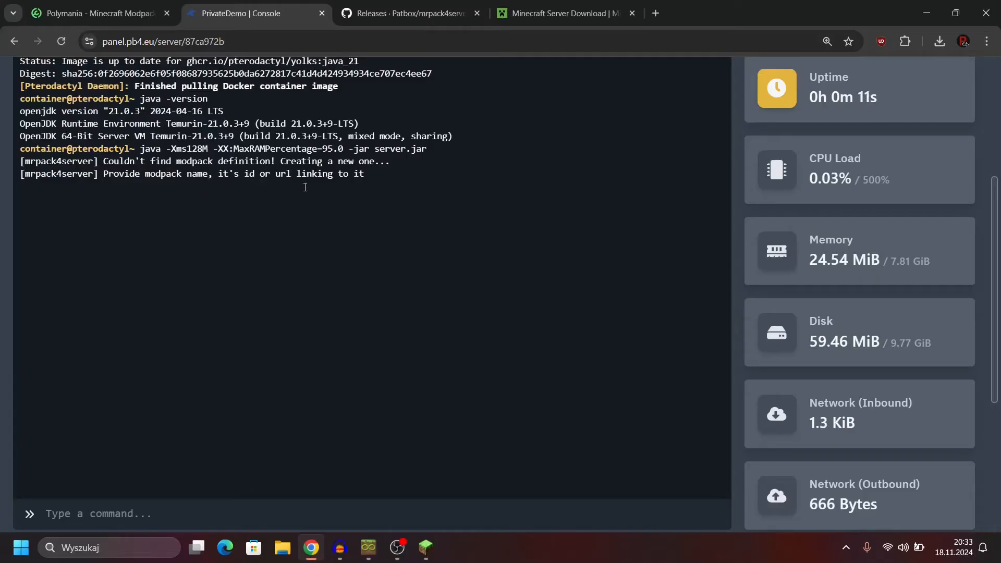
# Step: Open the Polymania 0.2.1 version page on Modrinth and copy its URL
pyautogui.click(140, 6)
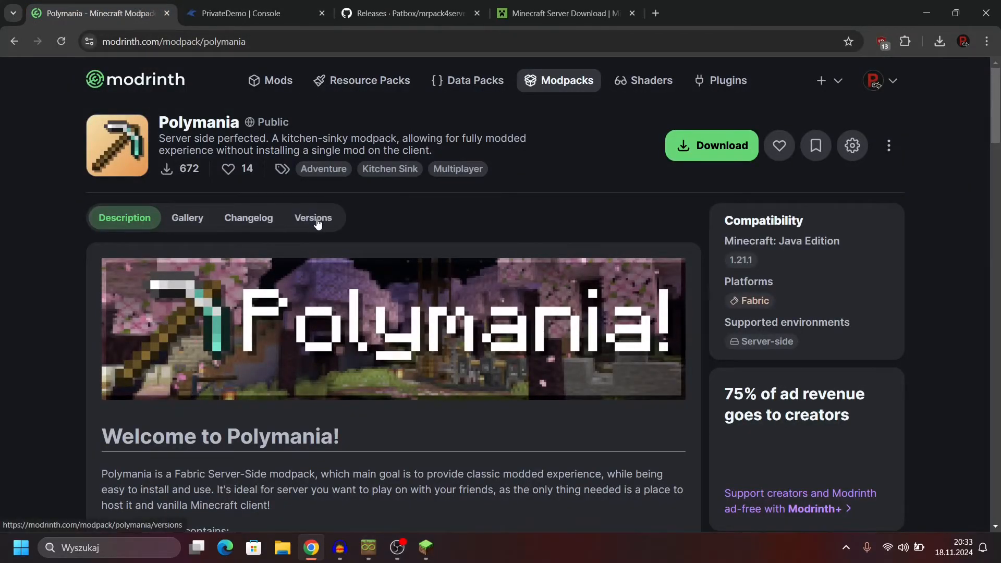
pyautogui.click(317, 217)
pyautogui.scroll(-2, 313, 219)
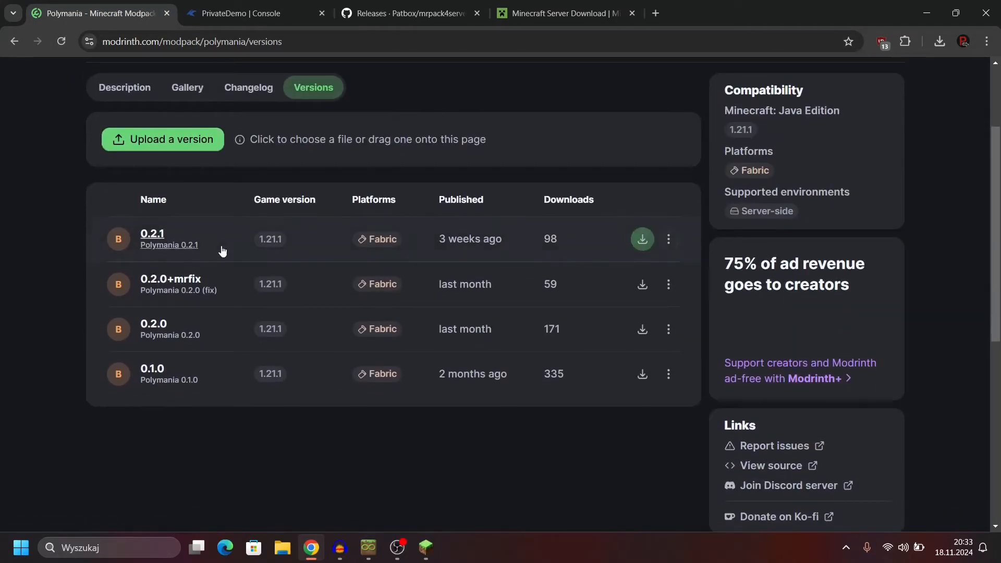
pyautogui.click(151, 239)
pyautogui.click(302, 36)
pyautogui.hotkey('ctrl', 'c')
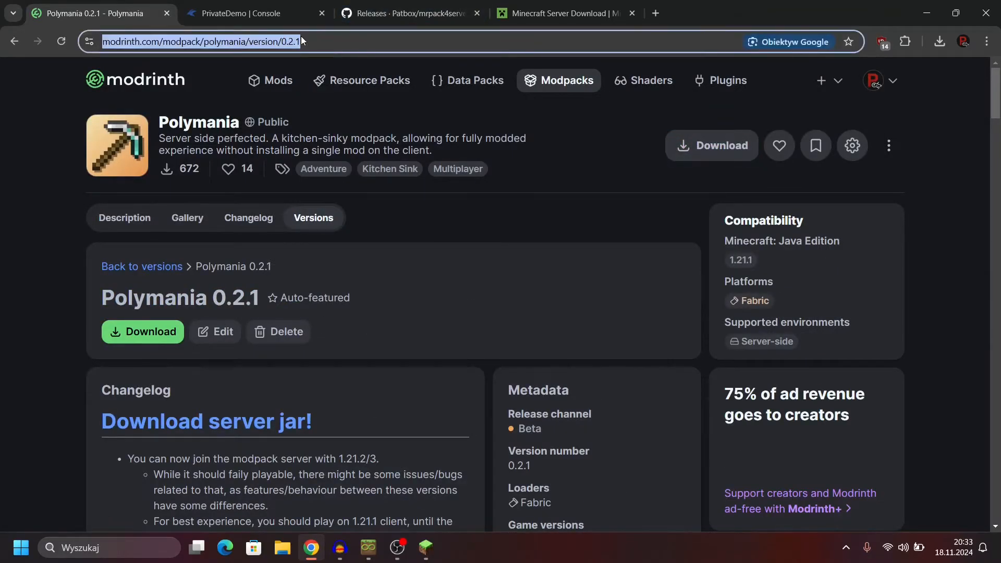
pyautogui.click(279, 7)
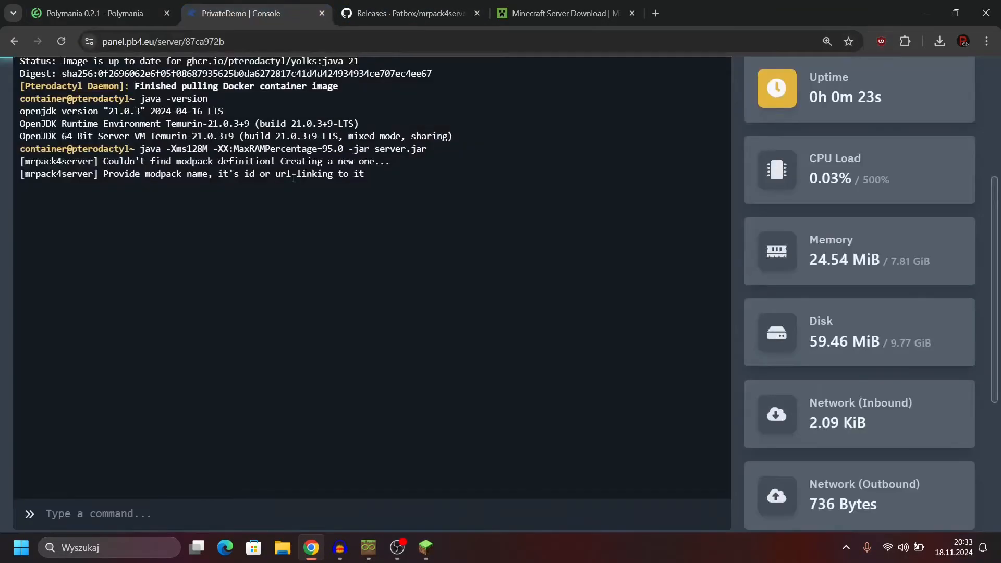
pyautogui.scroll(-2, 192, 353)
pyautogui.click(117, 382)
pyautogui.hotkey('ctrl', 'v')
pyautogui.hotkey('ctrl', '+')
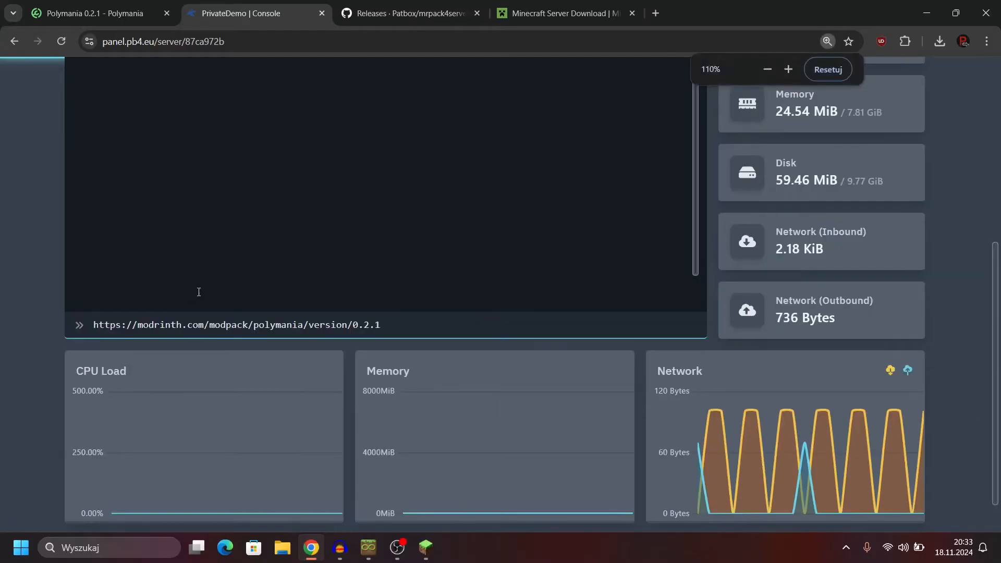
pyautogui.scroll(1, 200, 291)
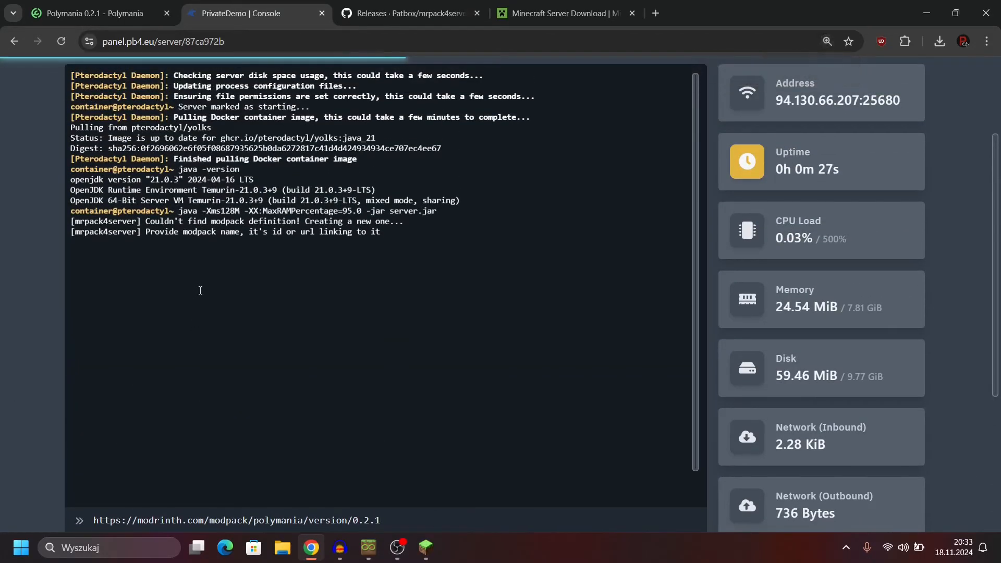
pyautogui.press('Return')
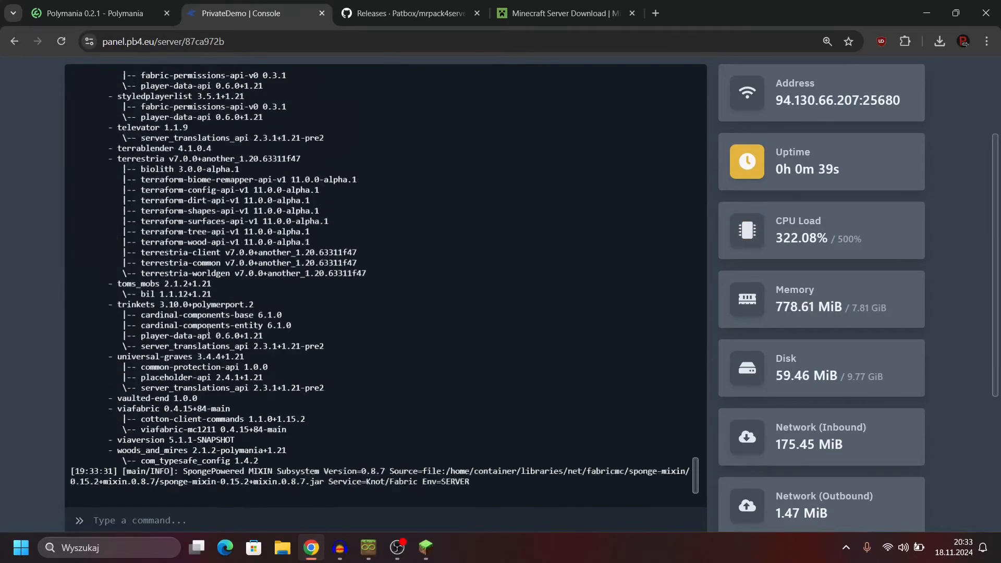
# Step: Stop the PrivateDemo server and confirm forcibly killing its process
pyautogui.scroll(-1, 12, 317)
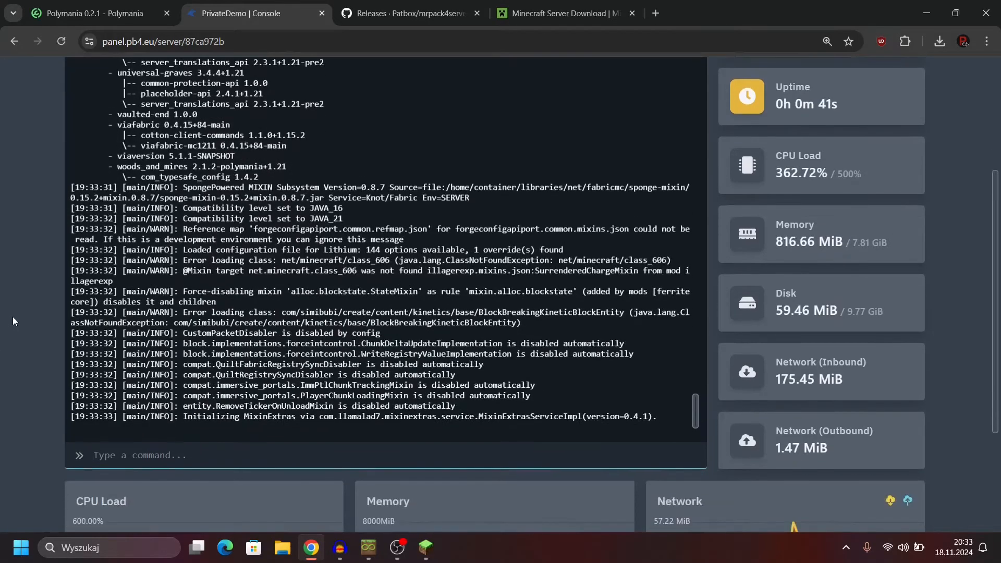
pyautogui.scroll(4, 19, 315)
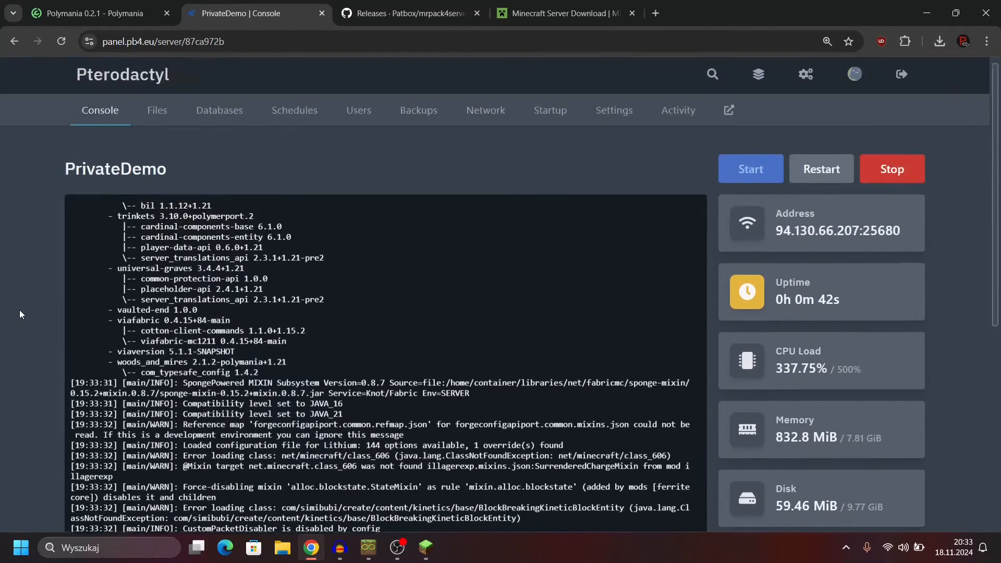
pyautogui.click(893, 169)
pyautogui.click(890, 173)
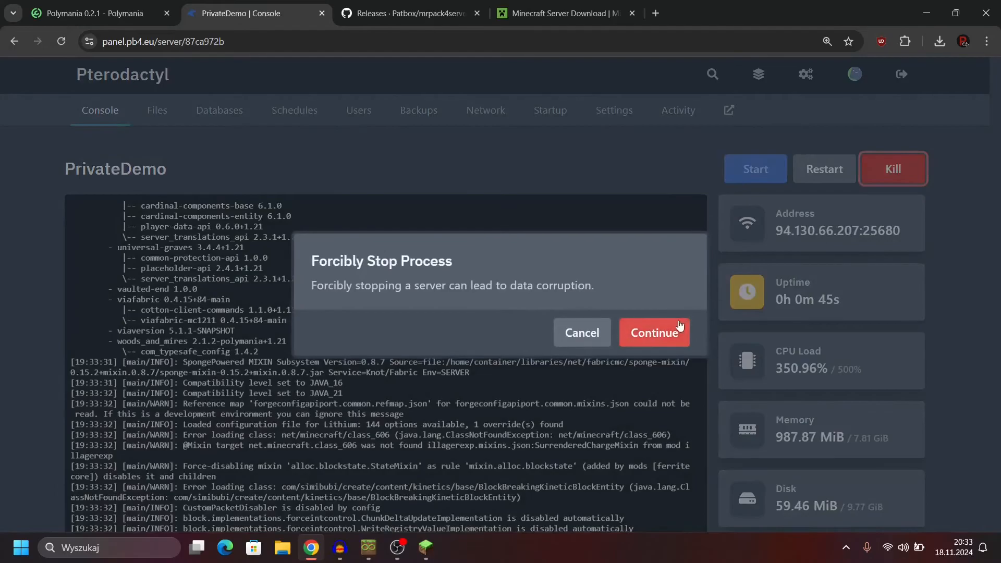
pyautogui.click(656, 331)
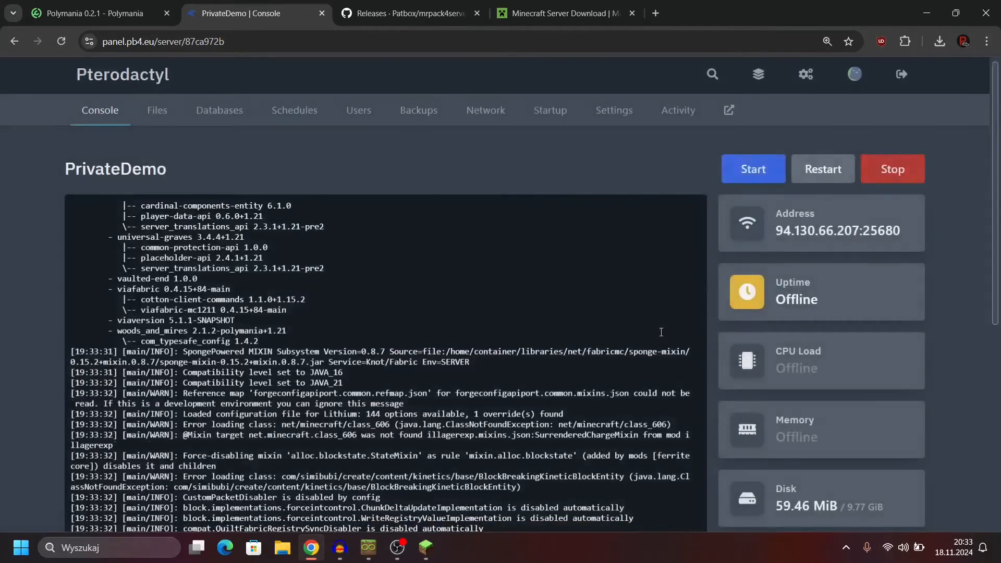
# Step: Delete modpack-info.json from the server's container directory to reset the modpack selection
pyautogui.click(164, 116)
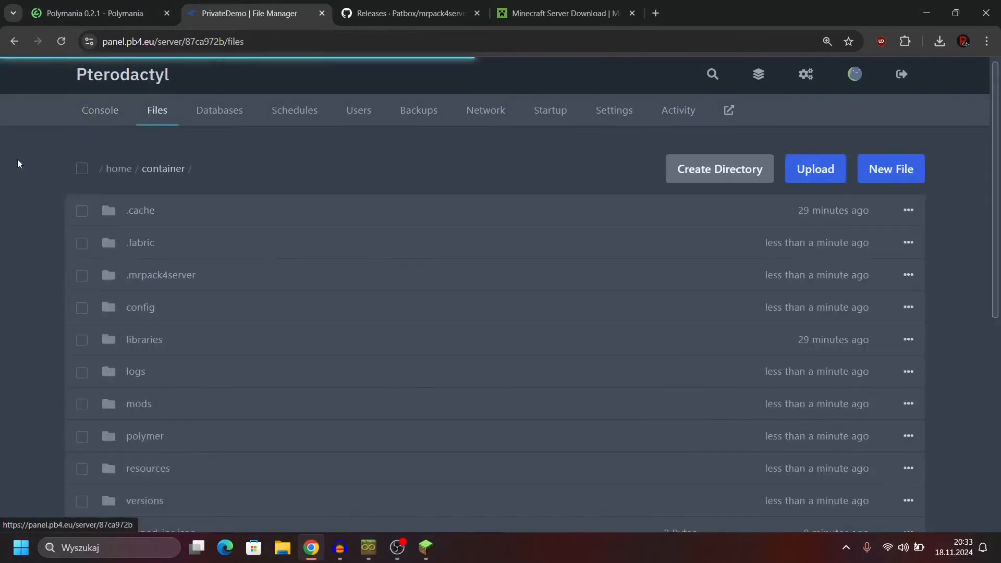
pyautogui.scroll(-5, 67, 156)
pyautogui.scroll(-2, 104, 152)
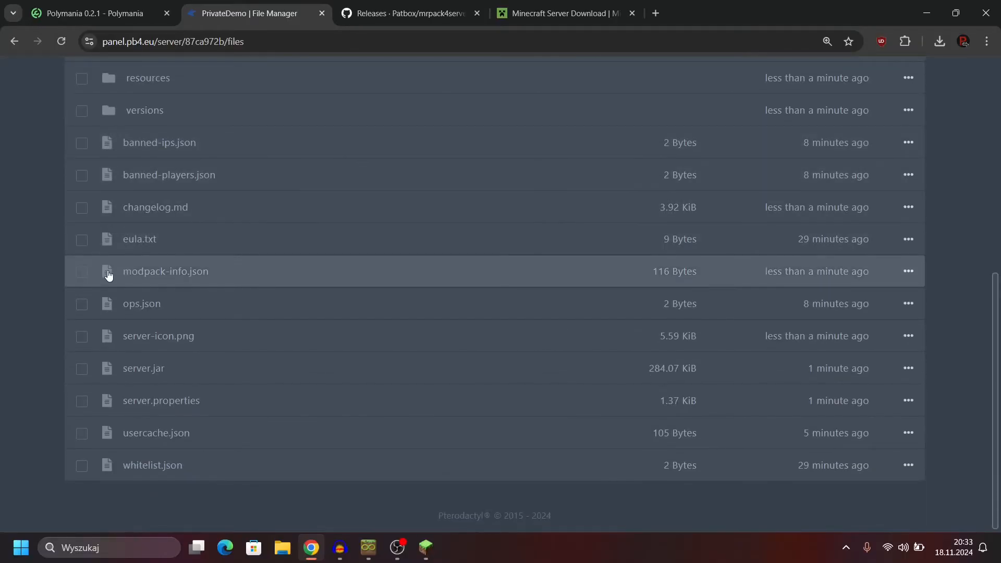
pyautogui.click(82, 273)
pyautogui.click(564, 490)
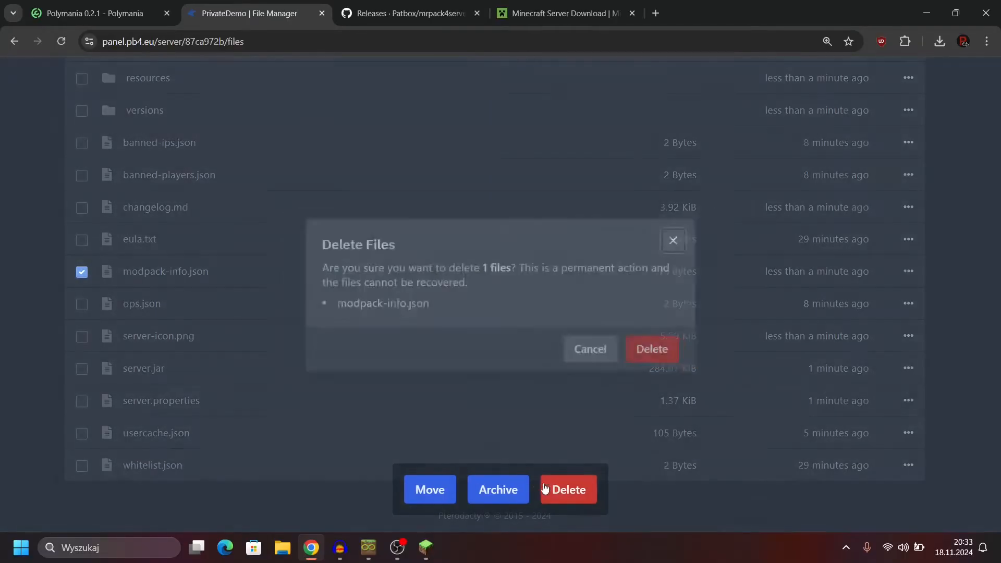
pyautogui.click(638, 352)
# Step: Start the PrivateDemo server again and bring up the modpack prompt in its console
pyautogui.scroll(8, 235, 251)
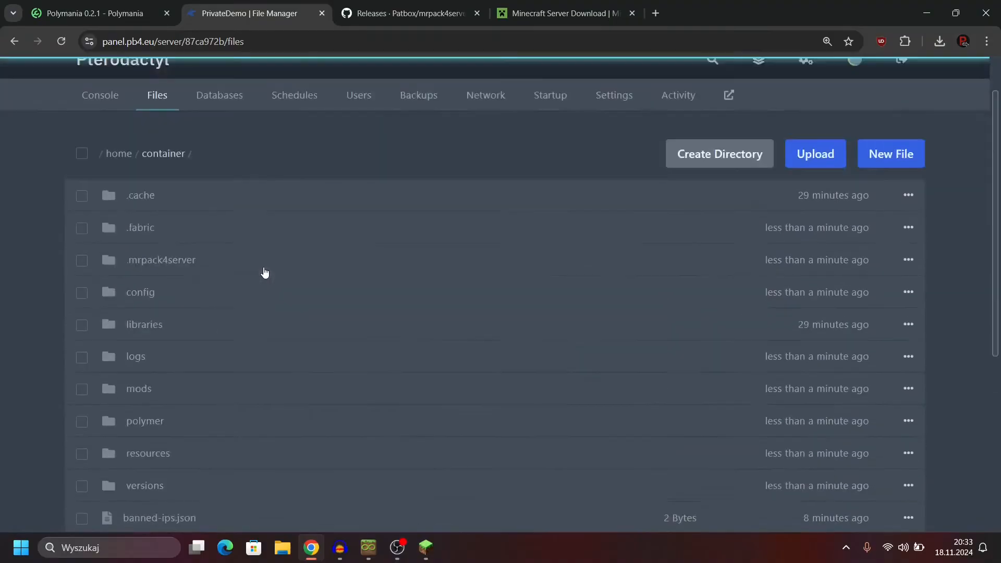
pyautogui.click(112, 119)
pyautogui.click(756, 168)
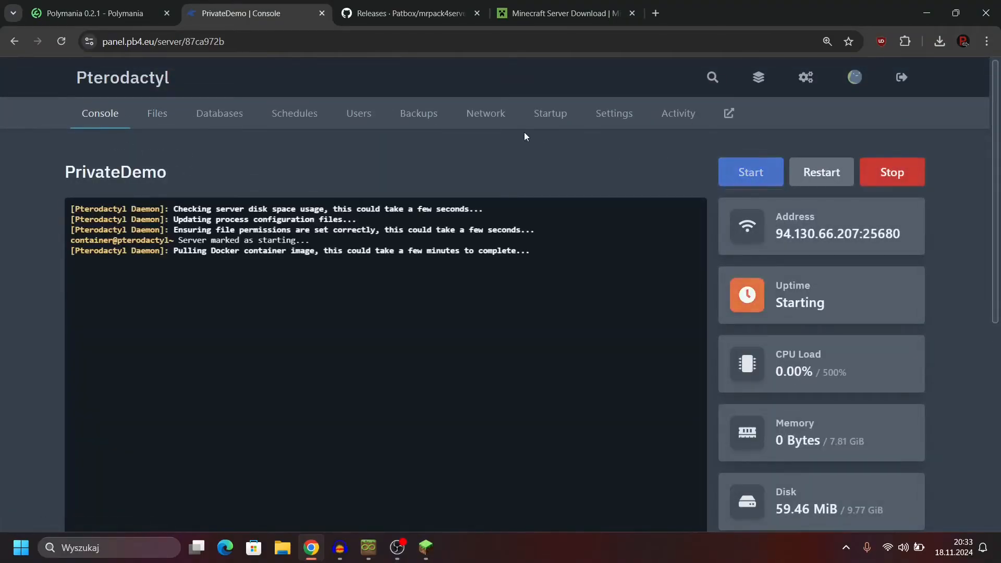
pyautogui.scroll(-1, 495, 125)
pyautogui.scroll(-2, 240, 180)
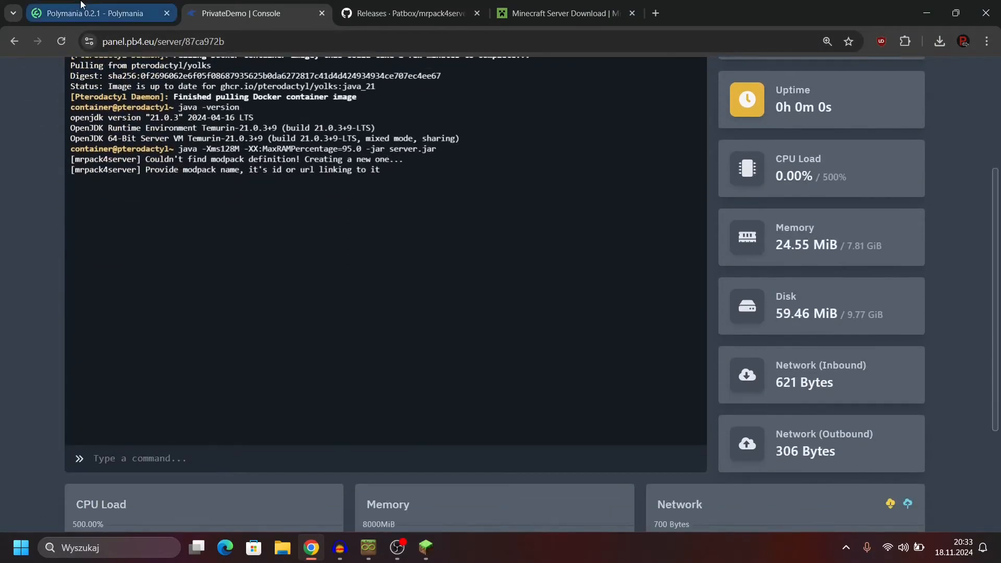
# Step: Check the modpack's identifier in its Modrinth URL and submit the name Polymania in the server console
pyautogui.click(83, 5)
pyautogui.click(221, 48)
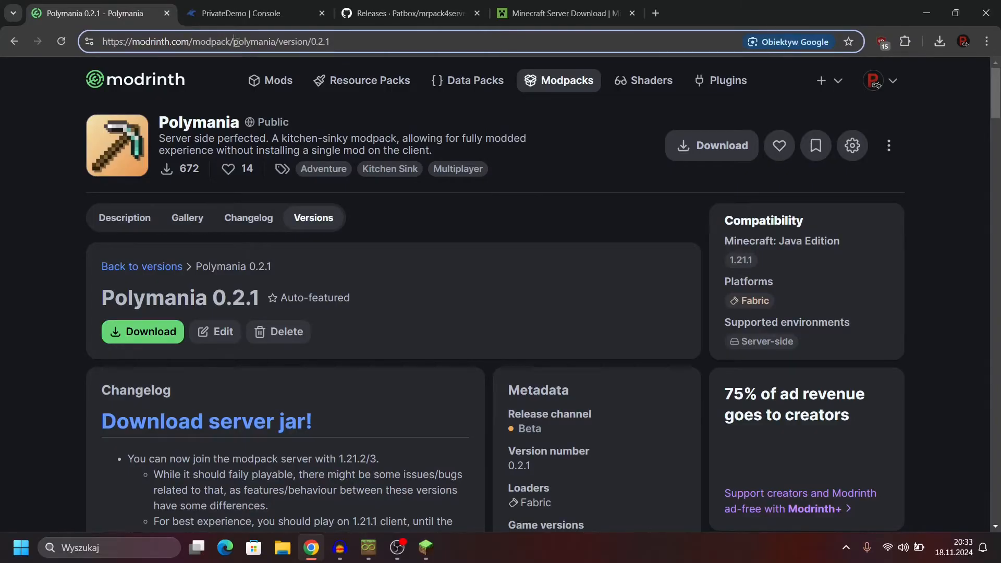
pyautogui.moveTo(236, 43); pyautogui.dragTo(280, 42)
pyautogui.click(250, 13)
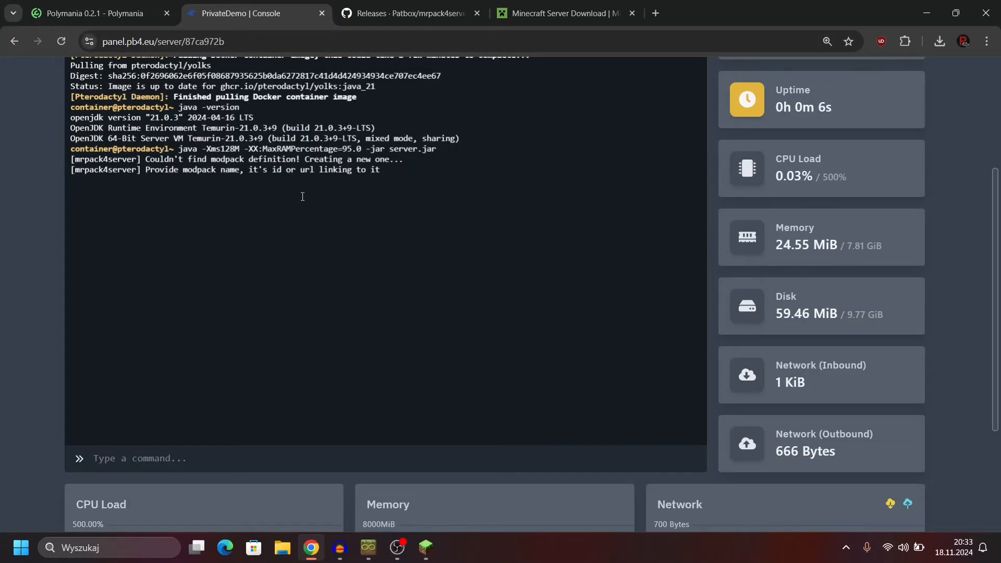
pyautogui.click(184, 462)
pyautogui.write('Polymania')
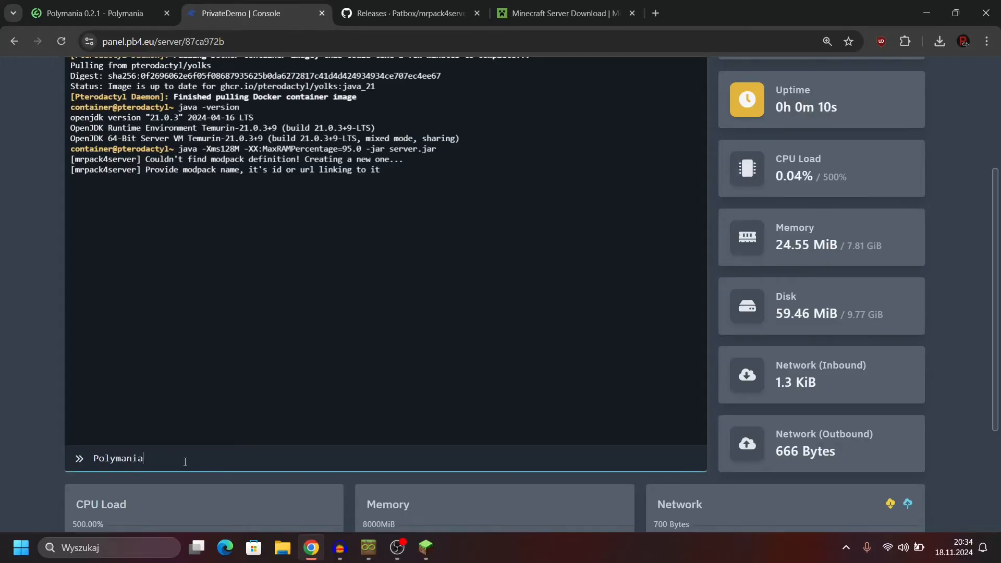
pyautogui.press('Return')
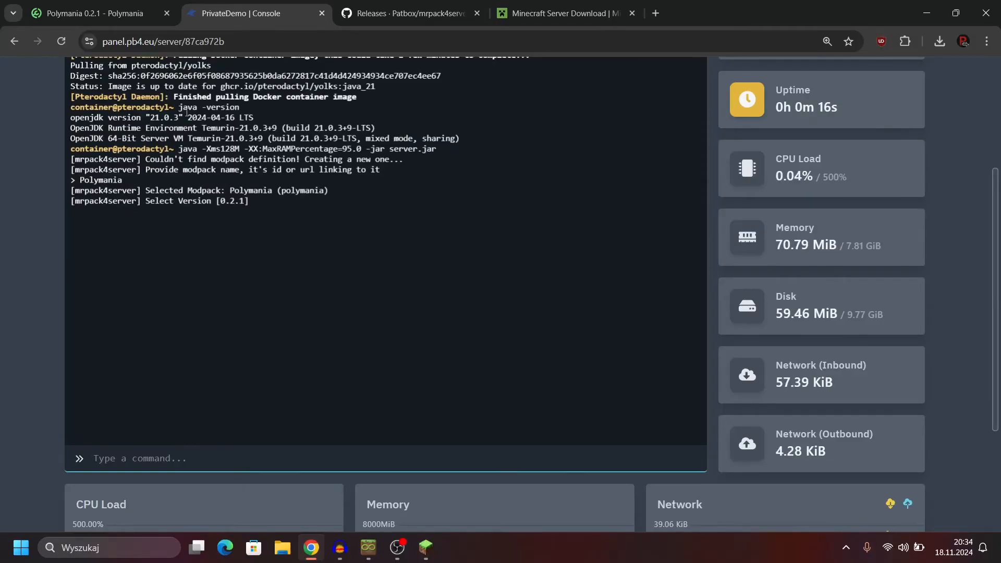
# Step: Submit 0.2.1 in the server console as the Polymania version to install
pyautogui.click(130, 5)
pyautogui.click(246, 13)
pyautogui.write('0.2.1')
pyautogui.press('Return')
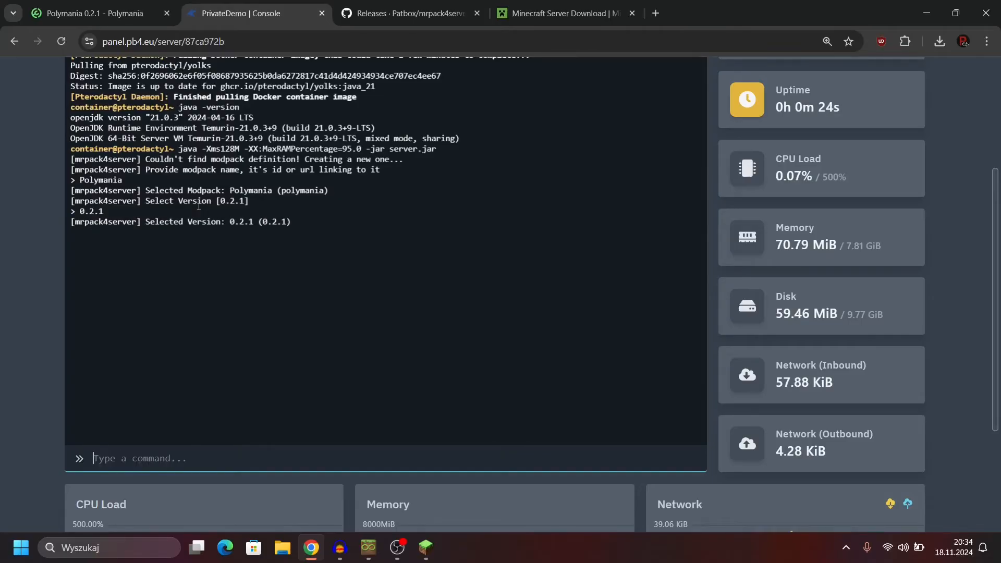
# Step: Forcibly stop the running PrivateDemo server and confirm the kill
pyautogui.scroll(1, 2, 196)
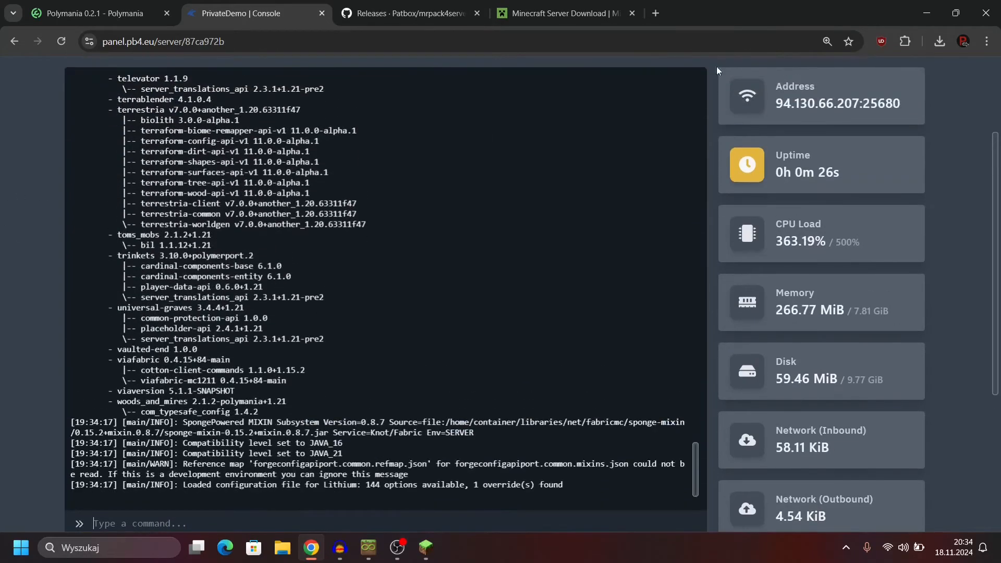
pyautogui.scroll(3, 834, 119)
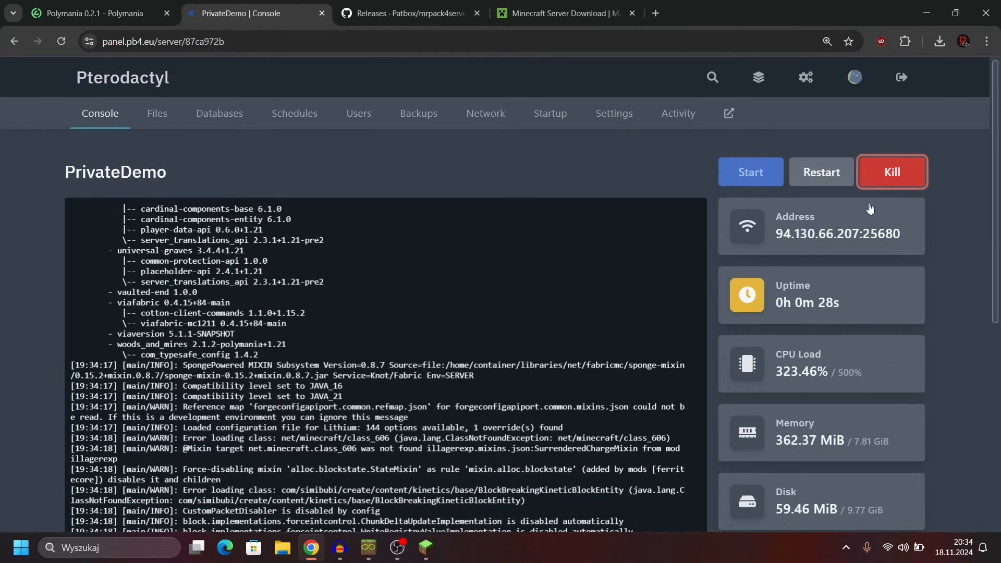
pyautogui.click(890, 172)
pyautogui.click(662, 329)
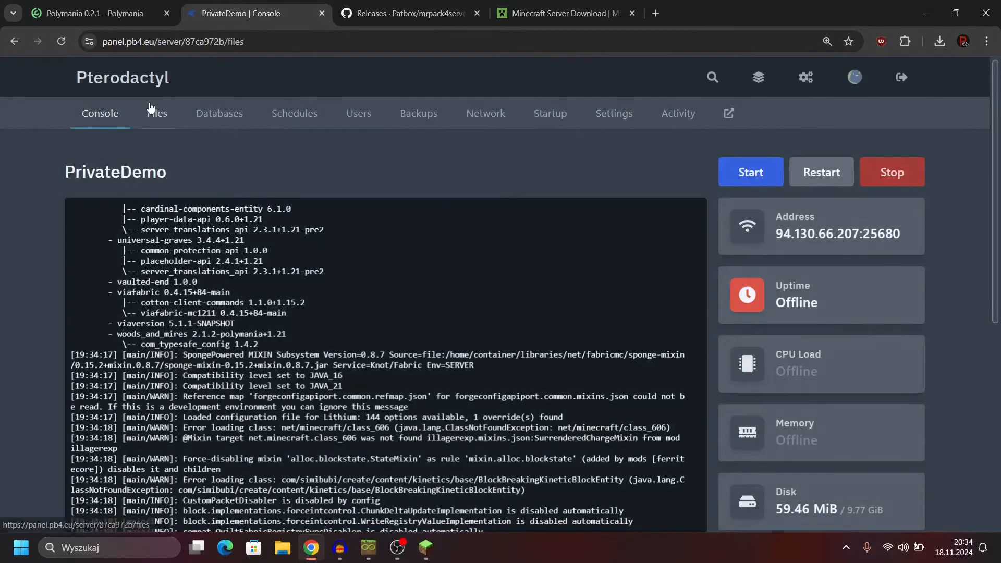
# Step: Delete the newly generated modpack-info.json from the container directory
pyautogui.click(155, 112)
pyautogui.scroll(-8, 10, 138)
pyautogui.click(82, 274)
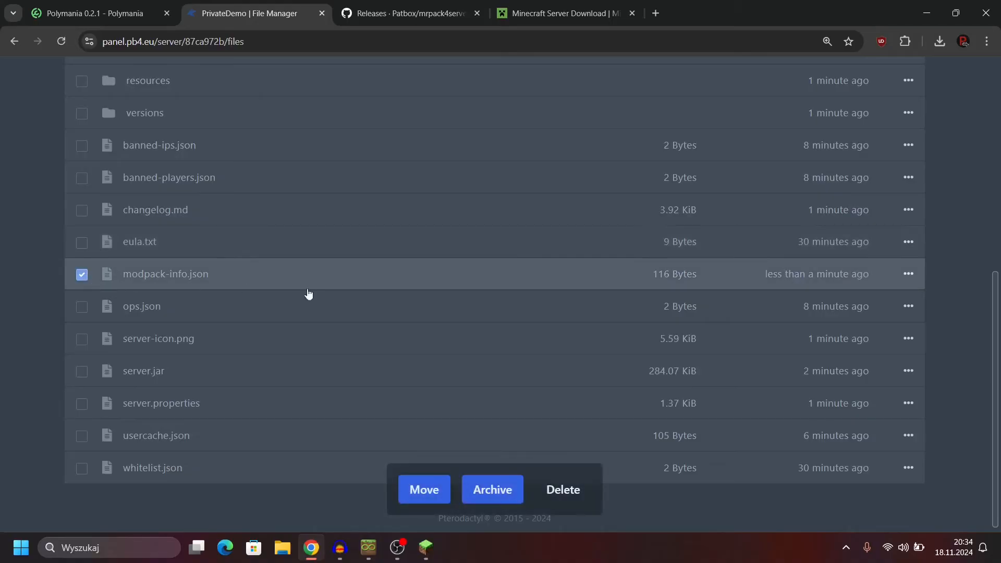
pyautogui.click(567, 490)
pyautogui.click(661, 353)
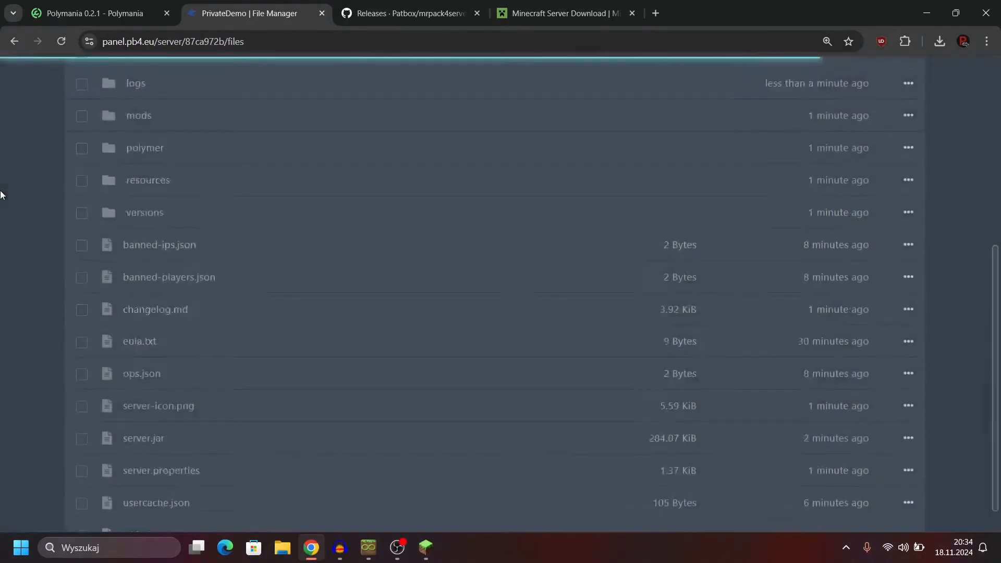
# Step: Return to the PrivateDemo console and start the server for another modpack selection
pyautogui.scroll(10, 10, 193)
pyautogui.click(99, 117)
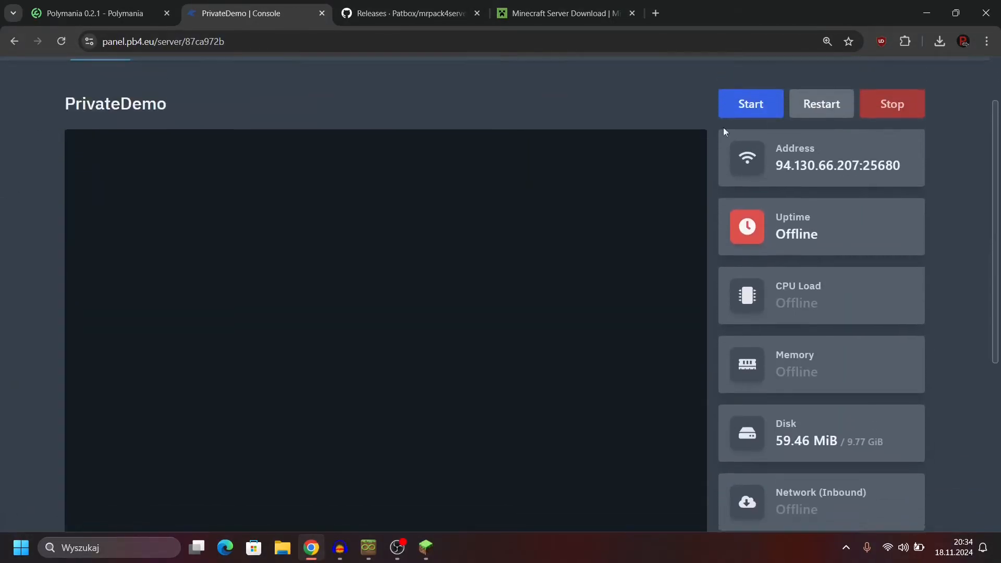
pyautogui.click(751, 109)
pyautogui.scroll(-3, 244, 413)
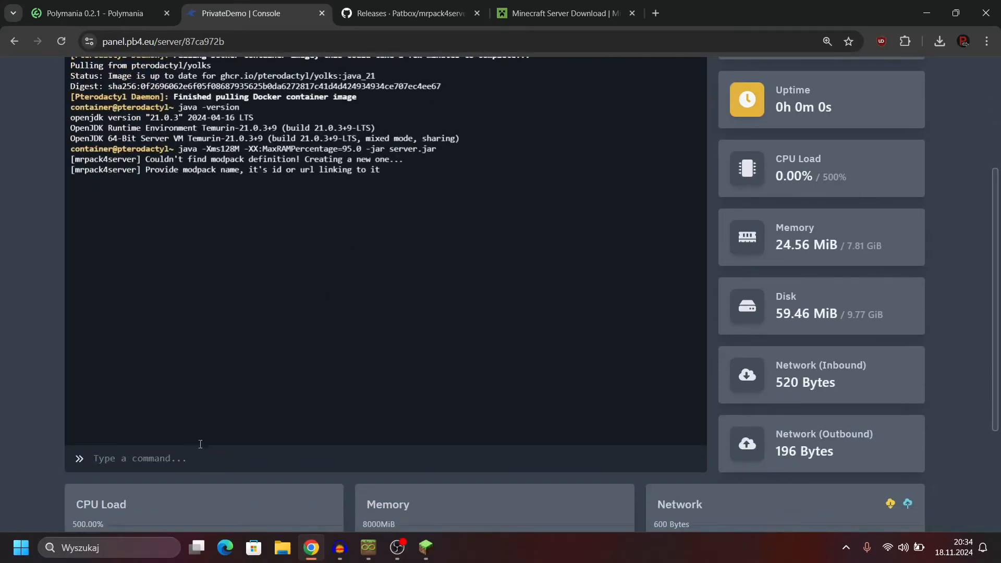
# Step: Submit "Polymania modpack" in the server console as the modpack name to look up
pyautogui.click(131, 459)
pyautogui.write('Polymania modpack')
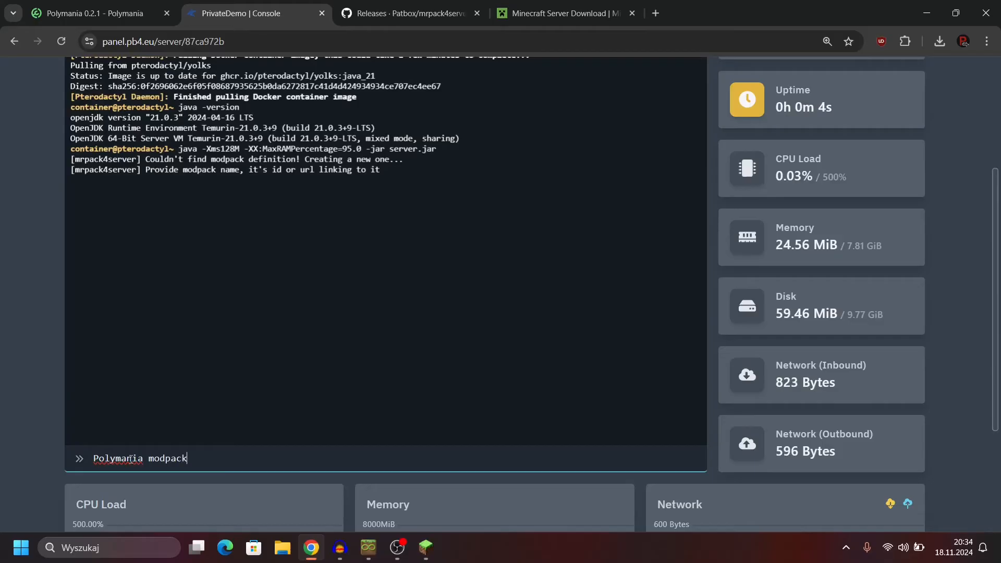
pyautogui.press('Return')
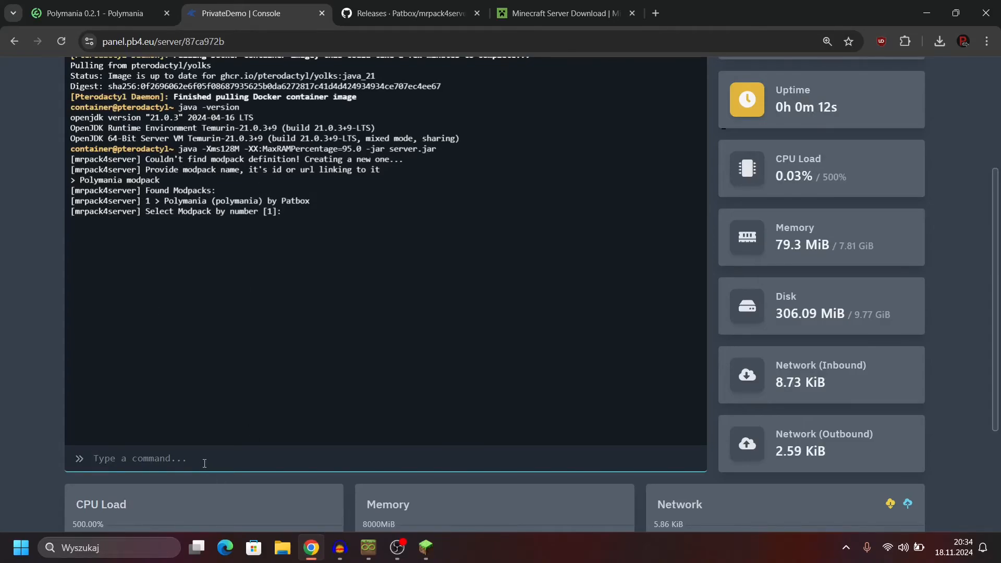
# Step: Choose modpack number 1 from the found modpacks and submit 0.2.1 as its version
pyautogui.write('1')
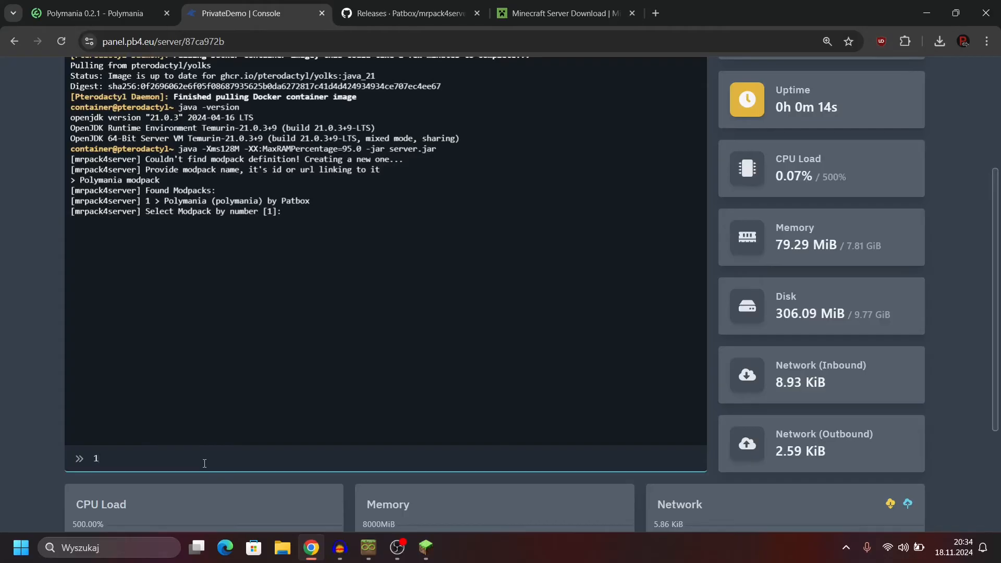
pyautogui.press('Return')
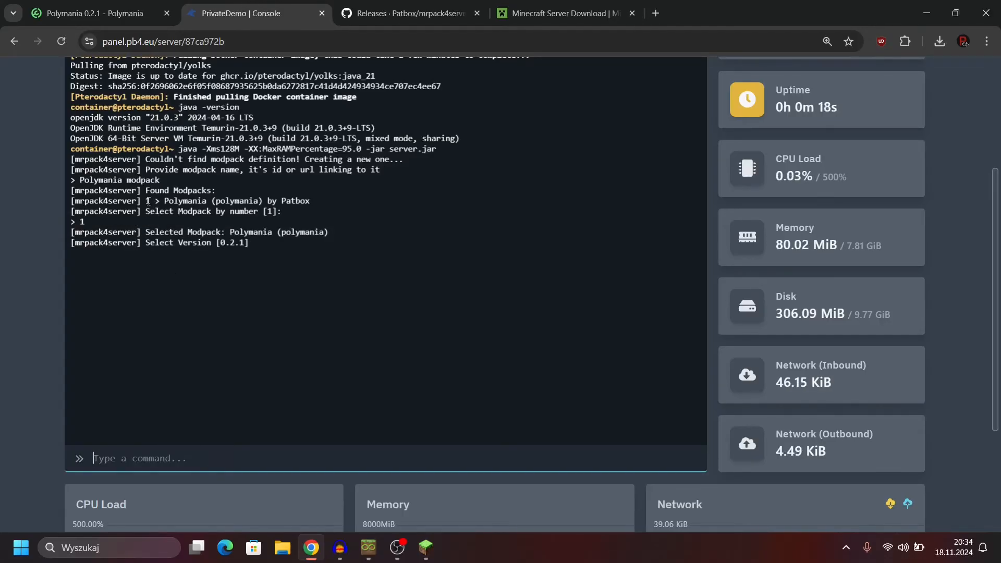
pyautogui.write('0.2.')
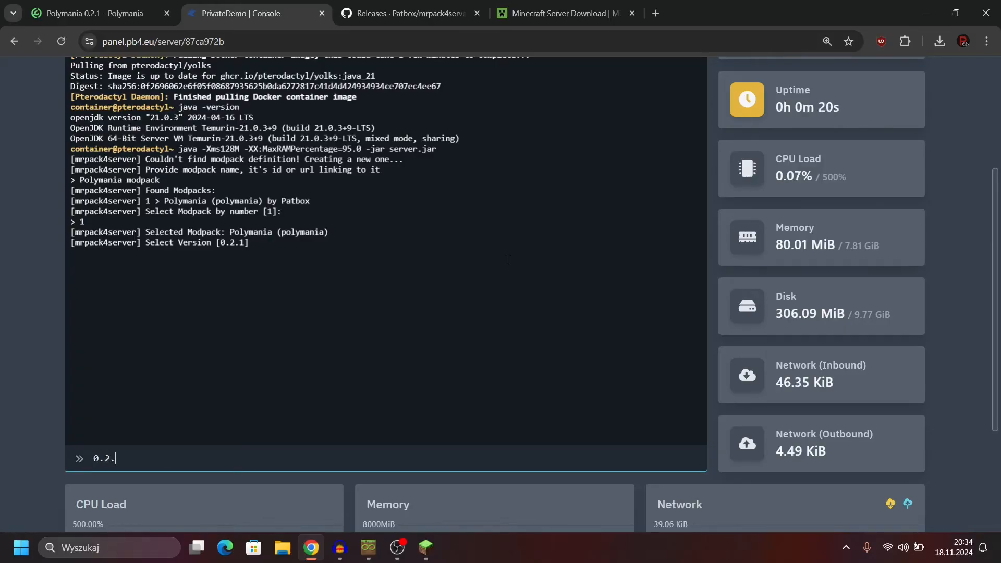
pyautogui.press('Return')
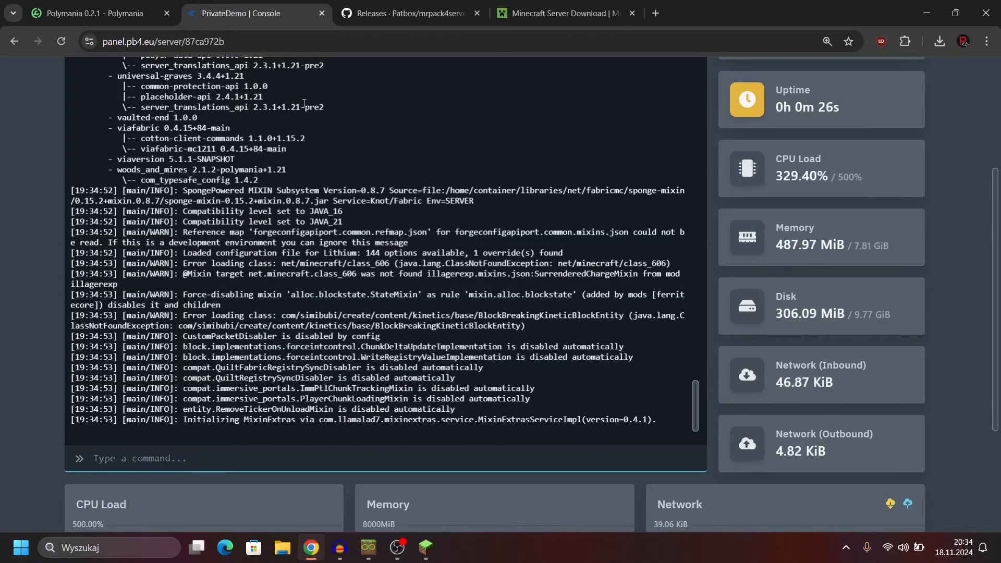
# Step: Examine the generated modpack-info.json in the container directory, and return to the server console
pyautogui.scroll(3, 304, 102)
pyautogui.click(151, 115)
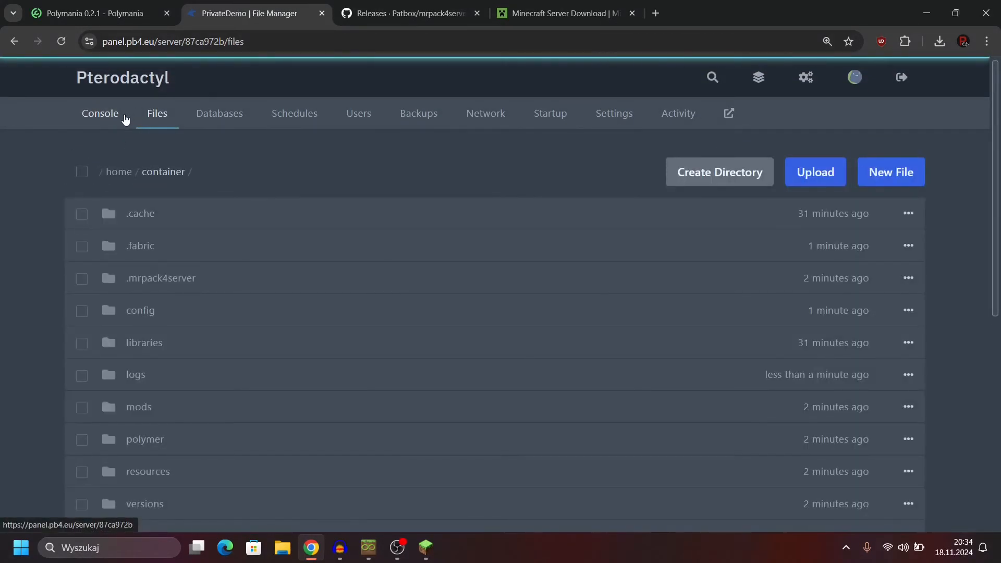
pyautogui.scroll(-7, 117, 131)
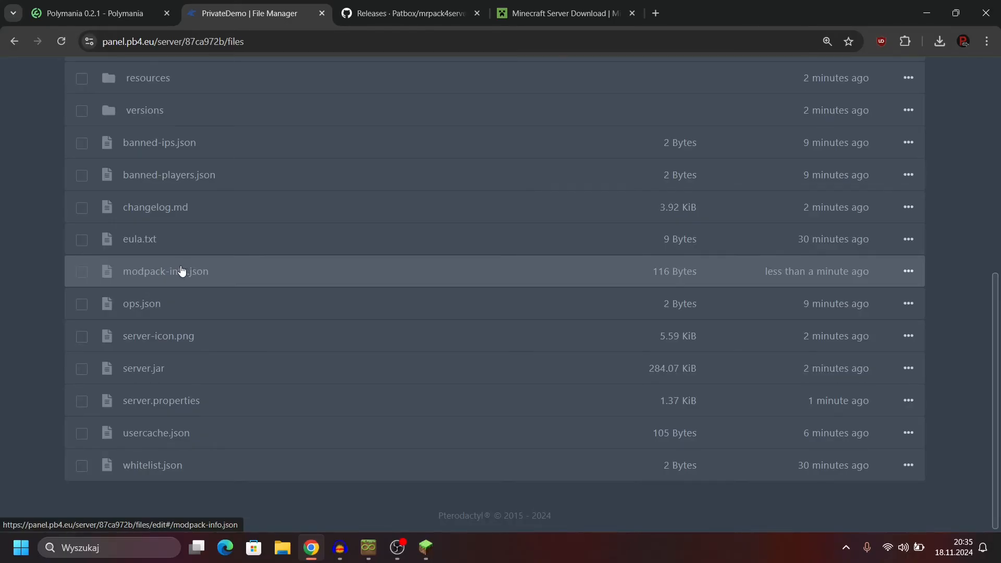
pyautogui.click(181, 270)
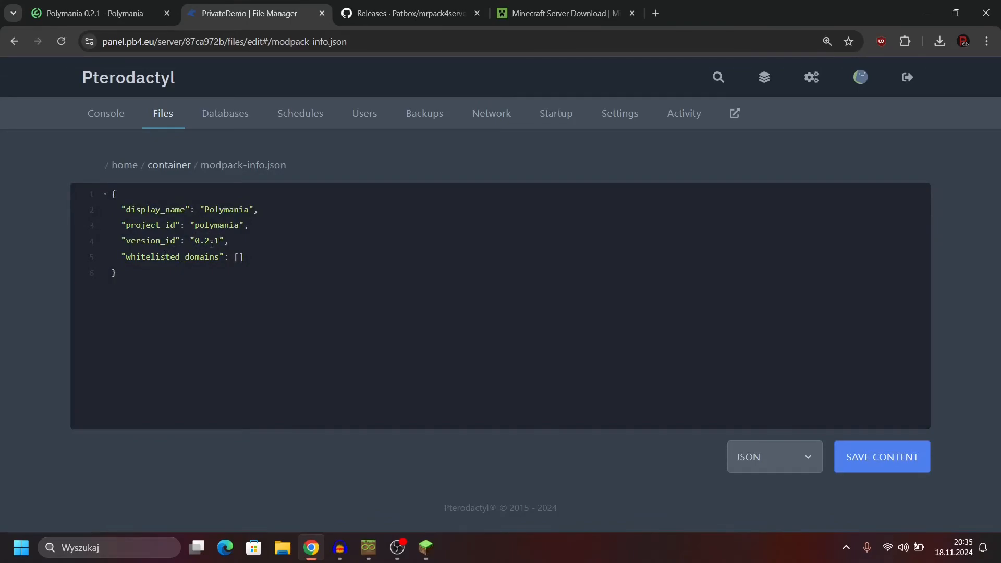
pyautogui.click(95, 102)
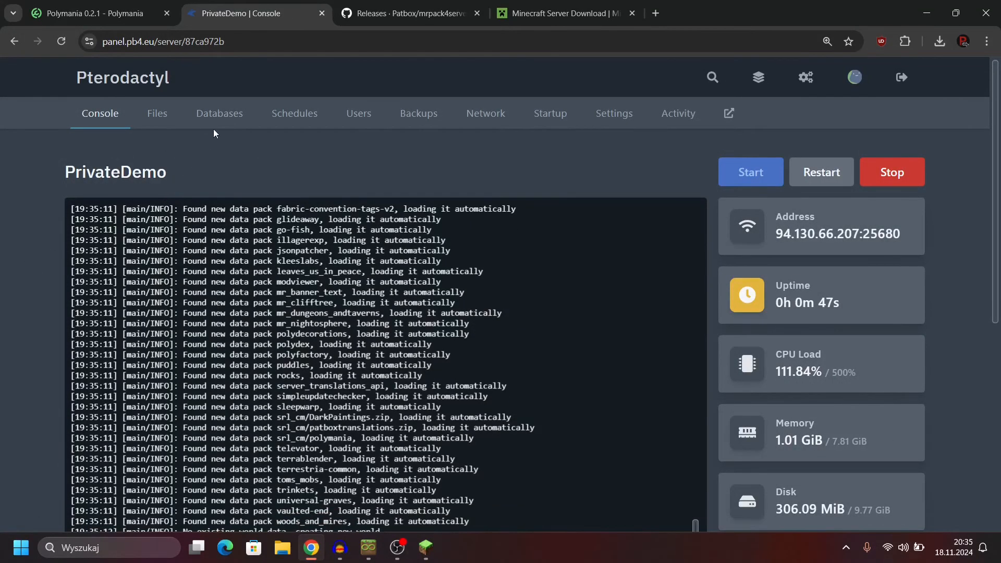
# Step: Reopen modpack-info.json from the container directory and highlight its project_id and version_id entries
pyautogui.click(168, 119)
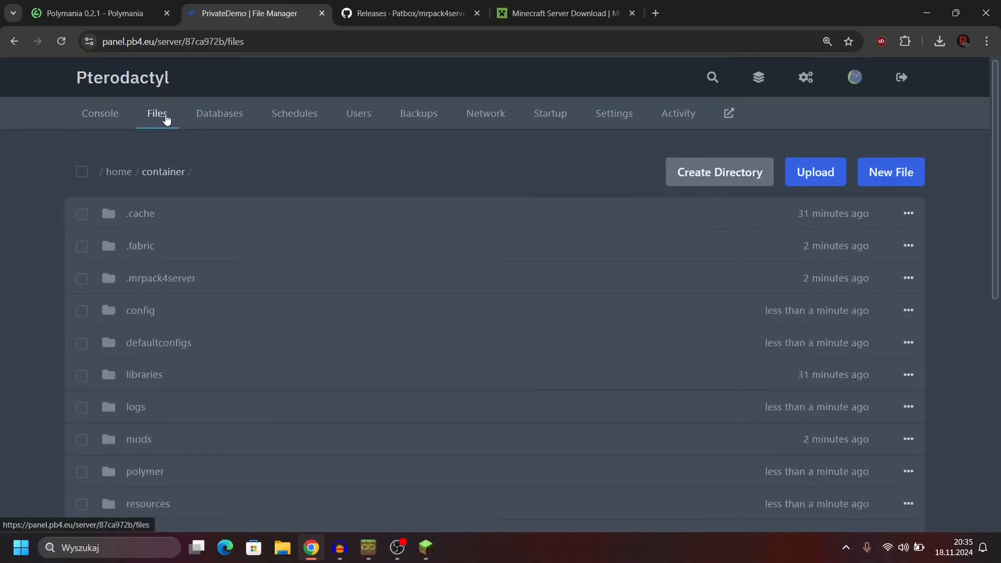
pyautogui.scroll(-2, 70, 166)
pyautogui.scroll(-5, 70, 170)
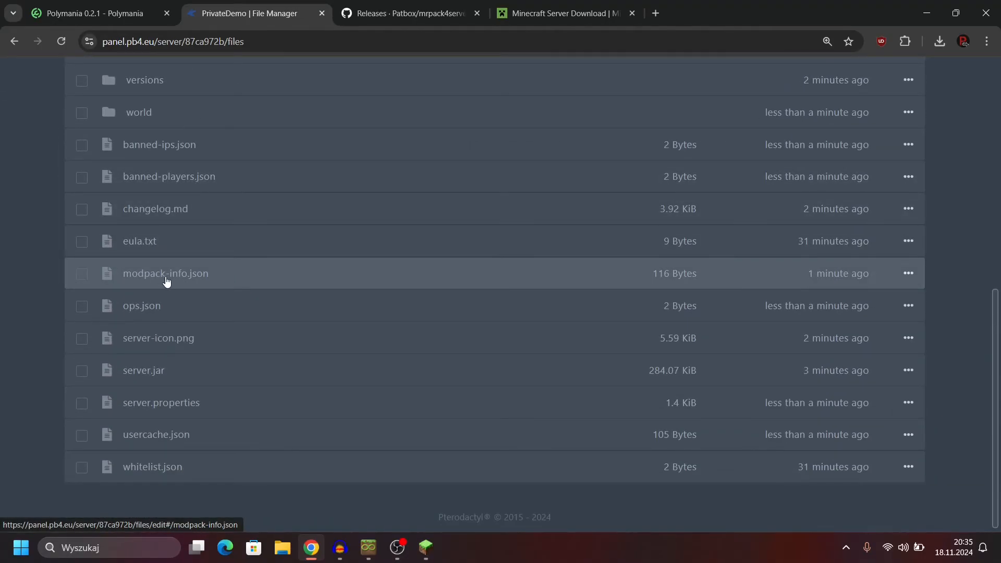
pyautogui.click(200, 280)
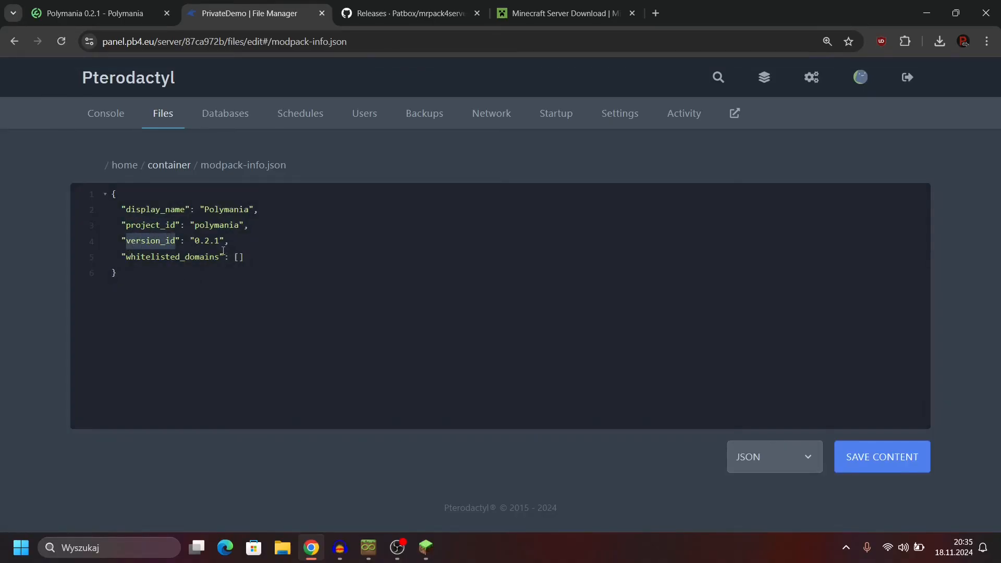
pyautogui.moveTo(201, 235); pyautogui.dragTo(136, 226)
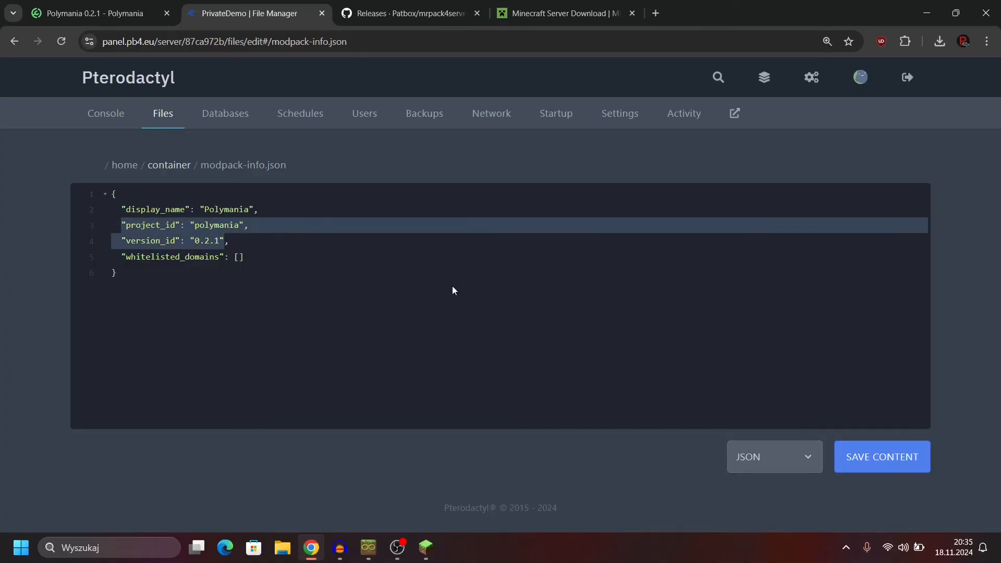
# Step: Return to the PrivateDemo console and review the server's startup log
pyautogui.click(104, 112)
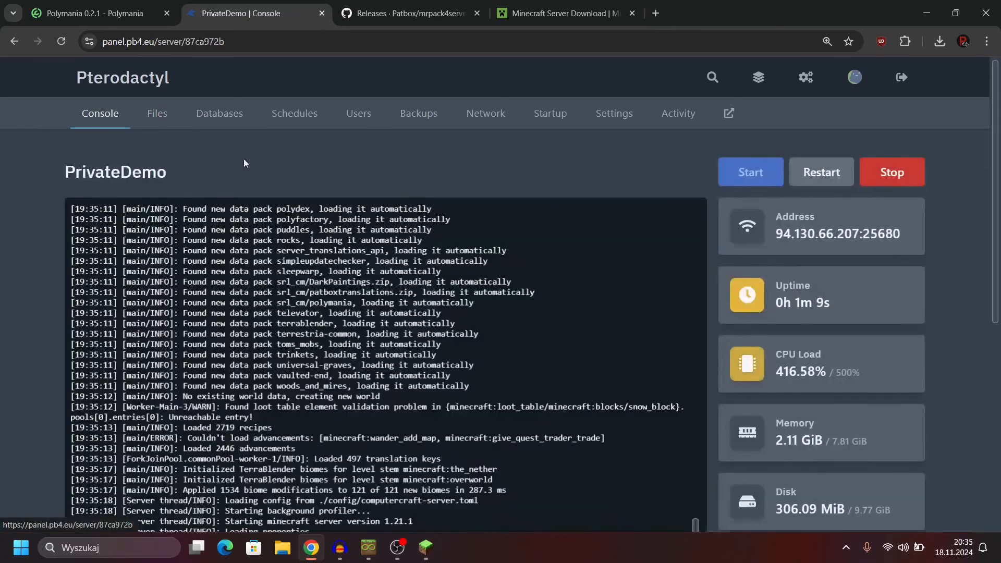
pyautogui.scroll(-5, 269, 150)
pyautogui.scroll(1, 2, 187)
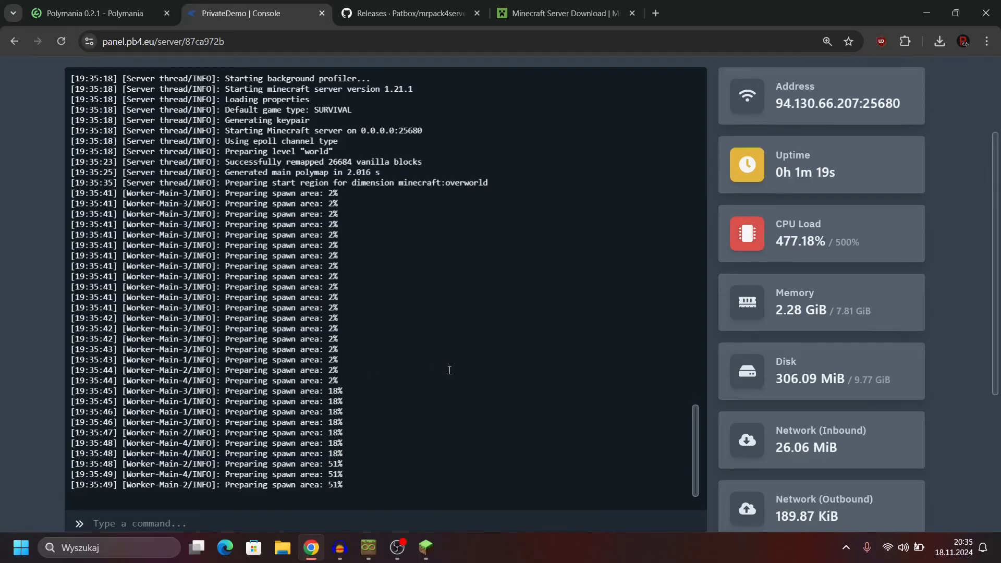
pyautogui.scroll(10, 414, 360)
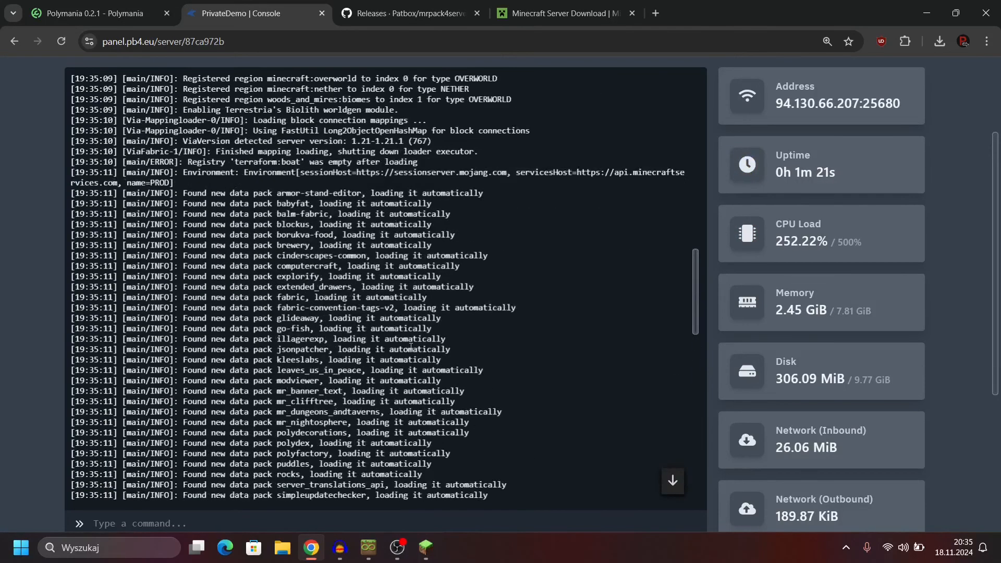
pyautogui.scroll(-10, 412, 344)
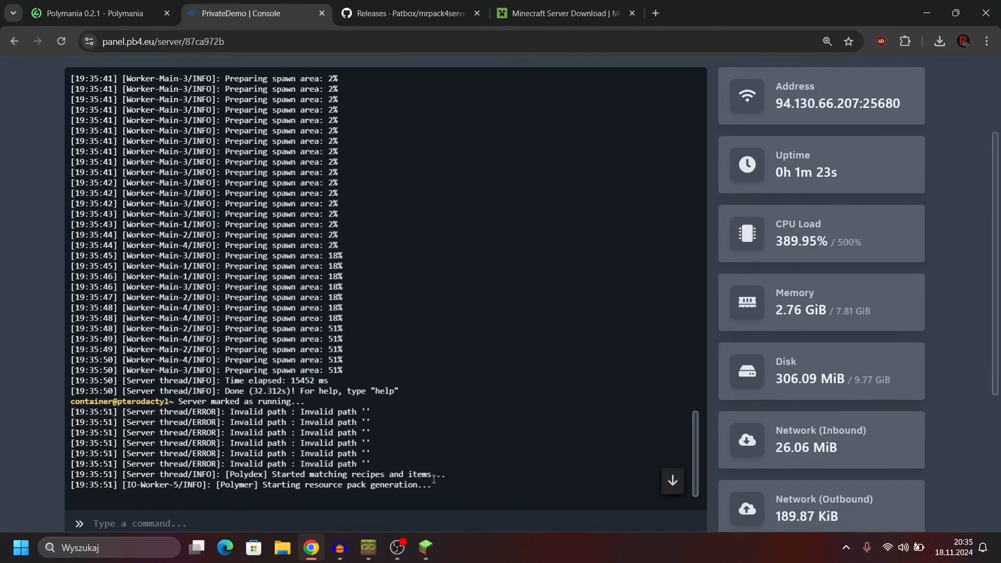
# Step: Switch to Minecraft, refresh the multiplayer server list and join Demo Server
pyautogui.click(428, 557)
pyautogui.click(588, 484)
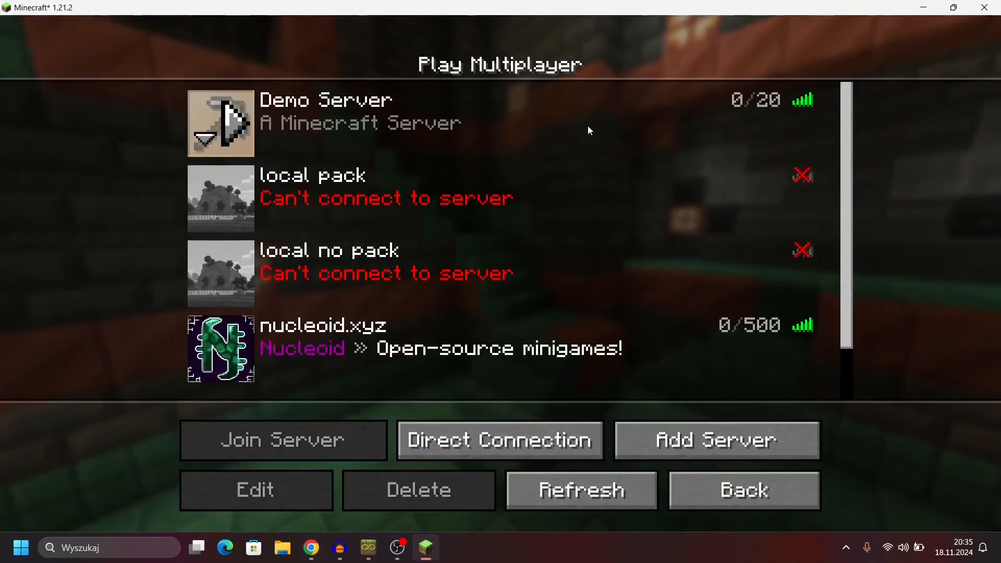
pyautogui.doubleClick(588, 127)
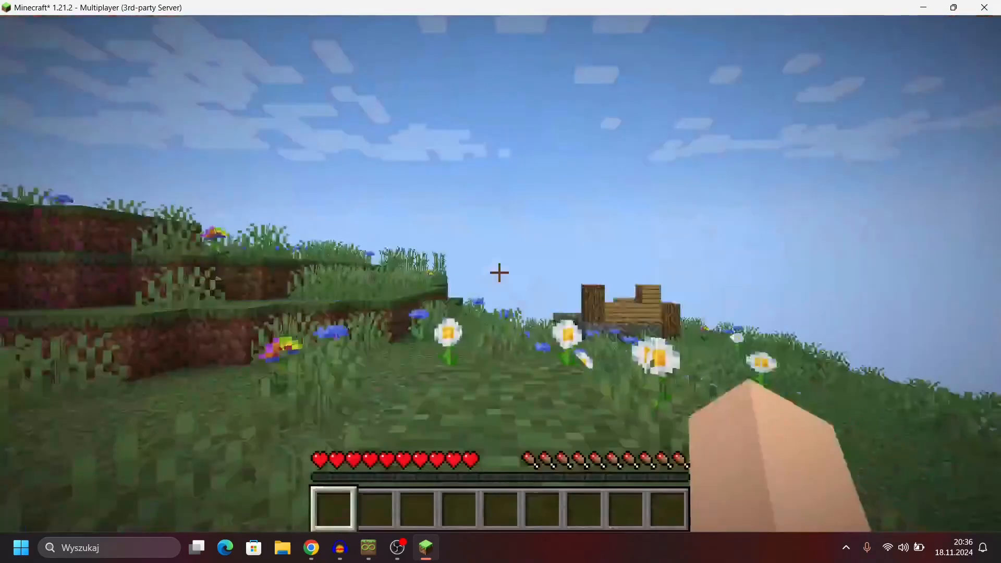
# Step: Walk from the spawn hillside through the nearby village to inspect the modded server world
pyautogui.press('w')
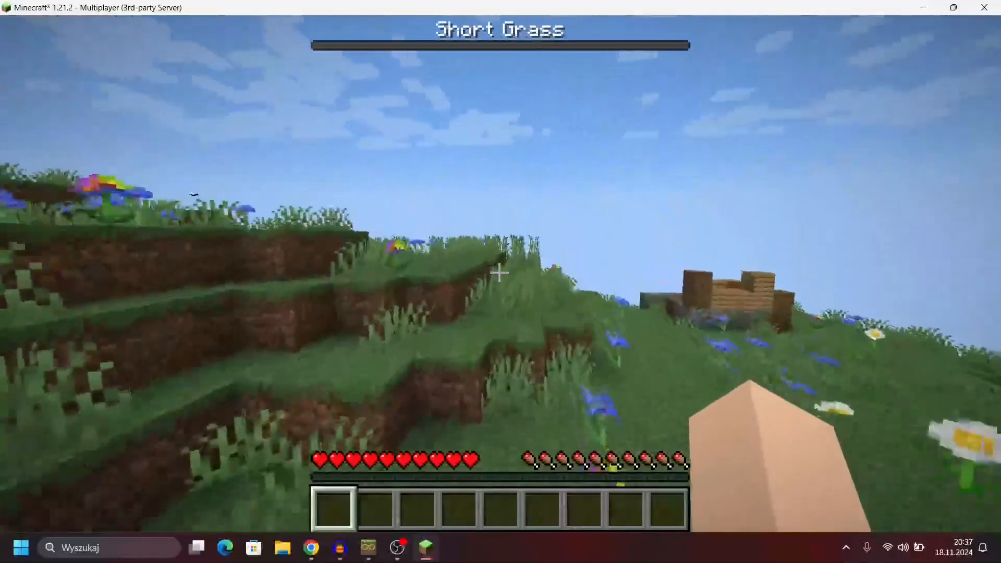
pyautogui.press('w')
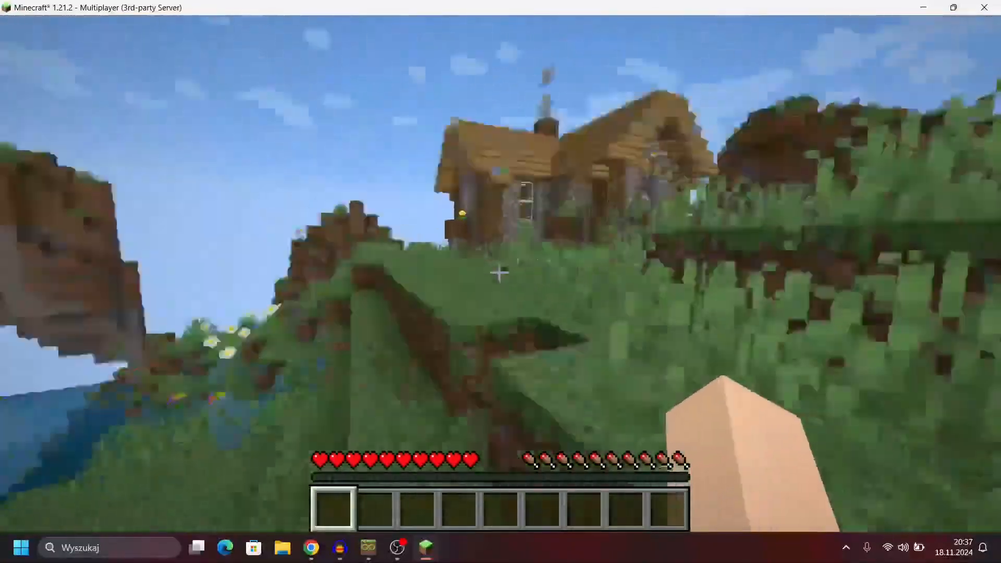
pyautogui.press('w')
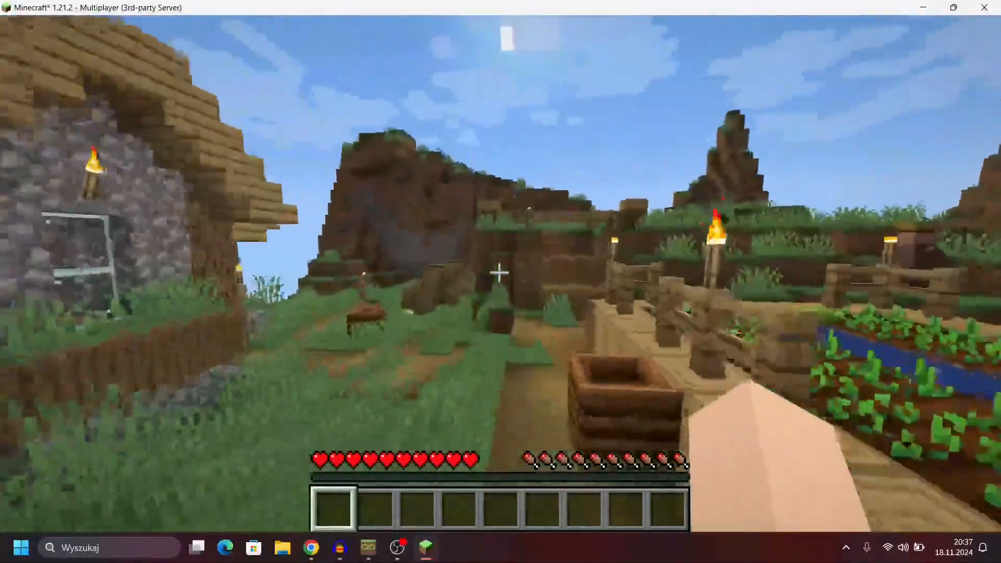
pyautogui.press('w')
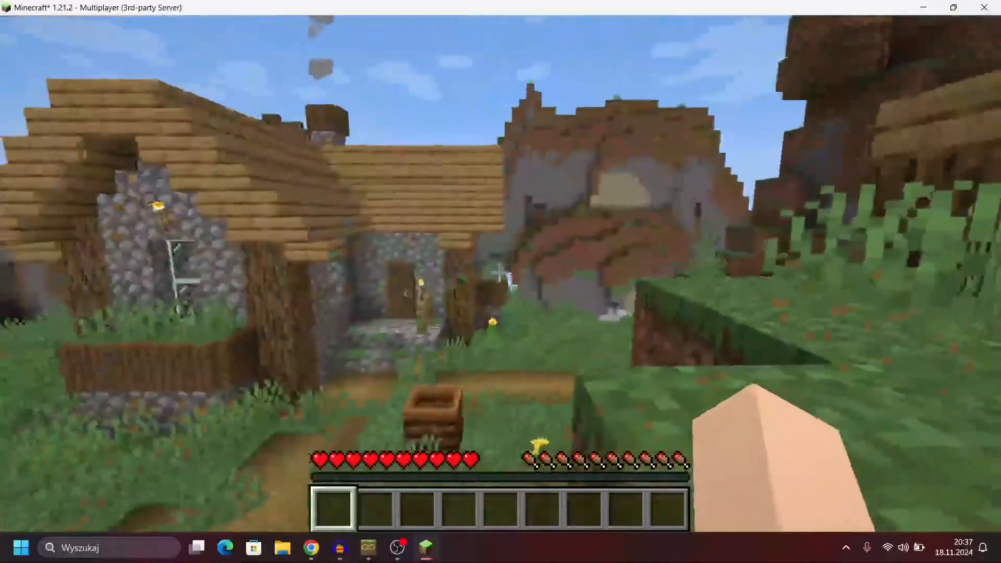
pyautogui.press('w')
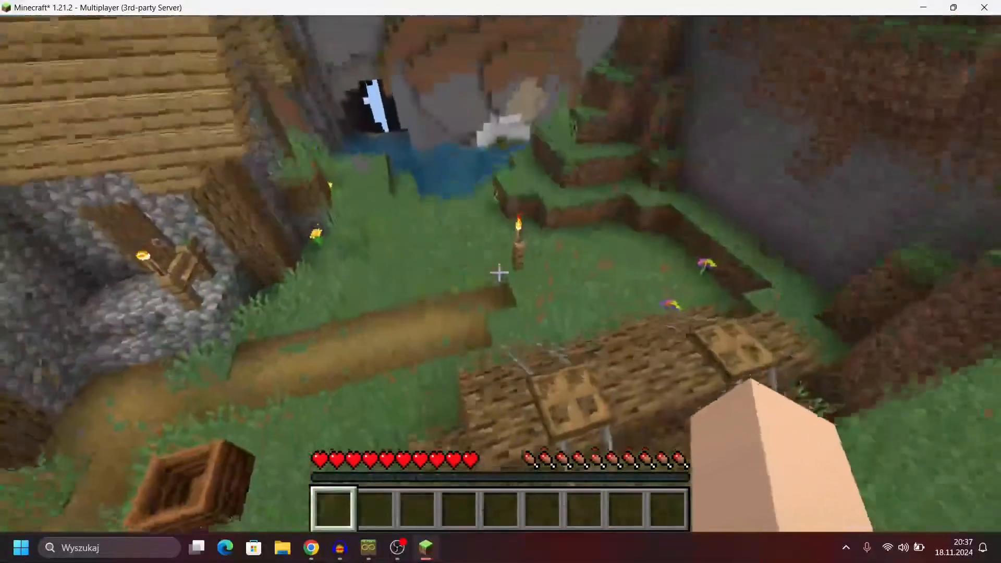
pyautogui.press('w')
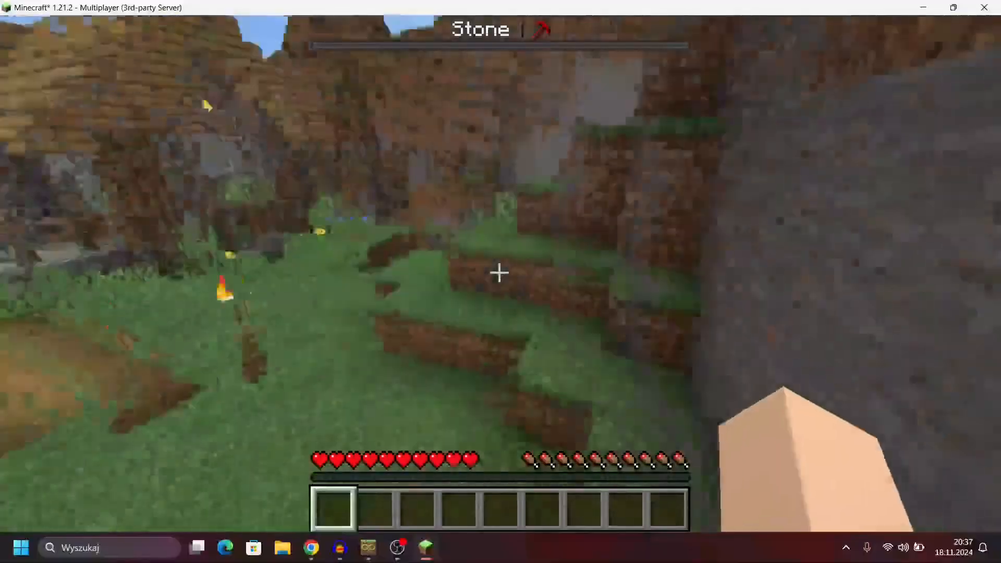
pyautogui.press('w')
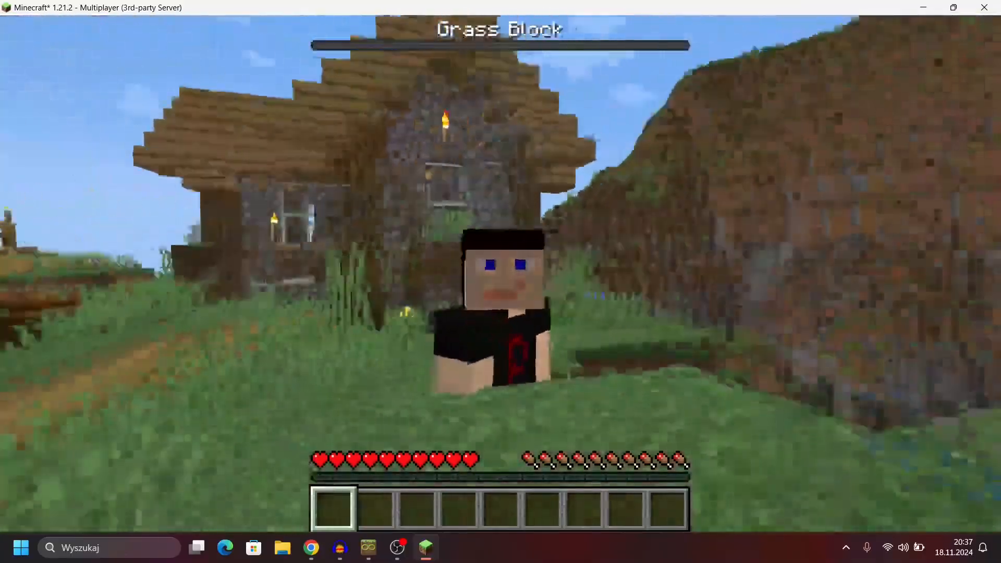
pyautogui.press('w')
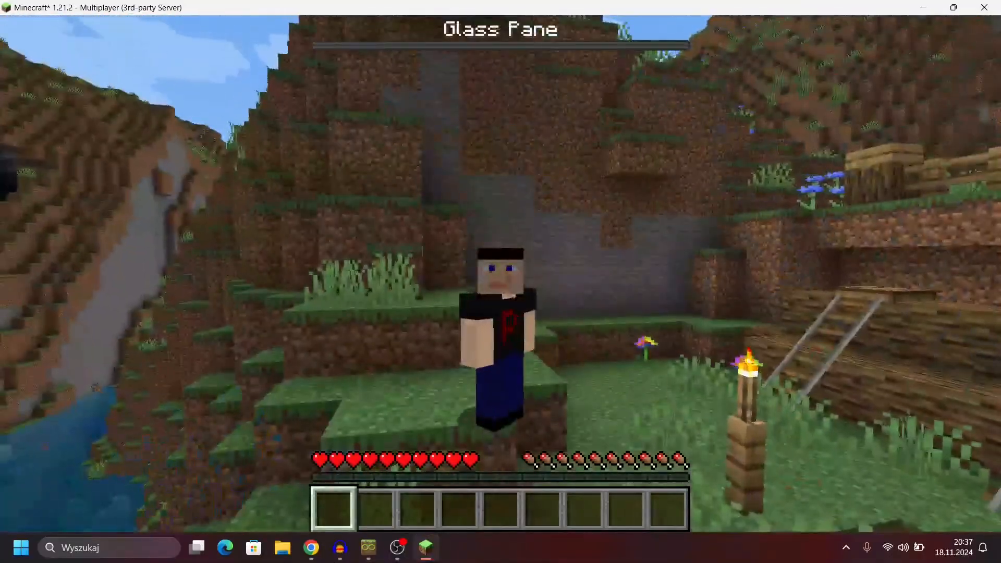
pyautogui.press('w')
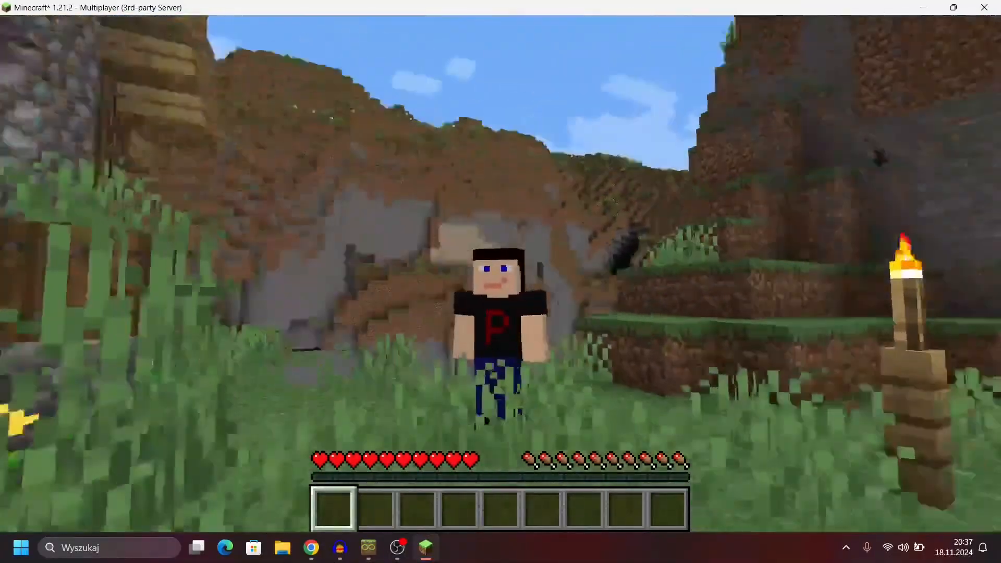
pyautogui.press('w')
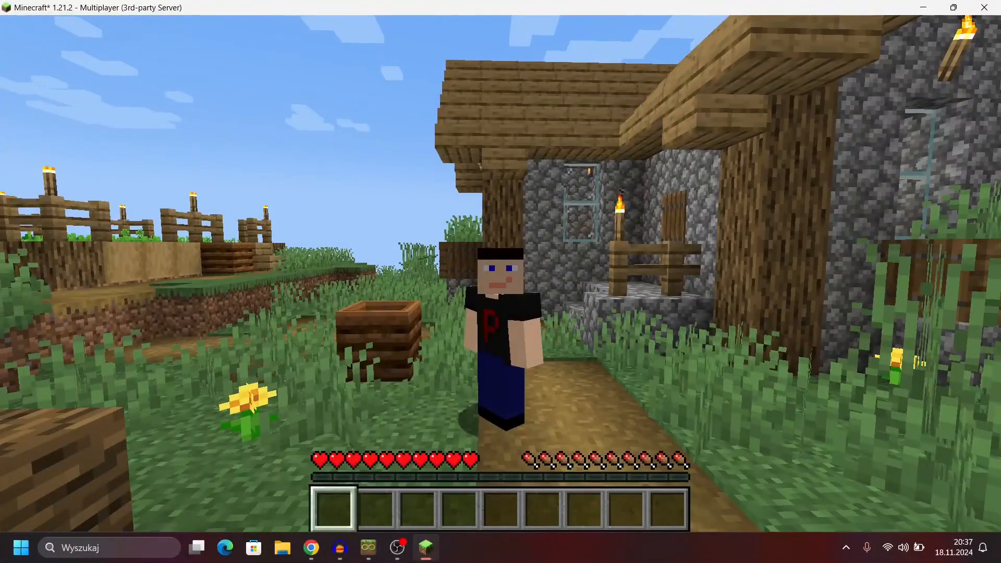
pyautogui.press('w')
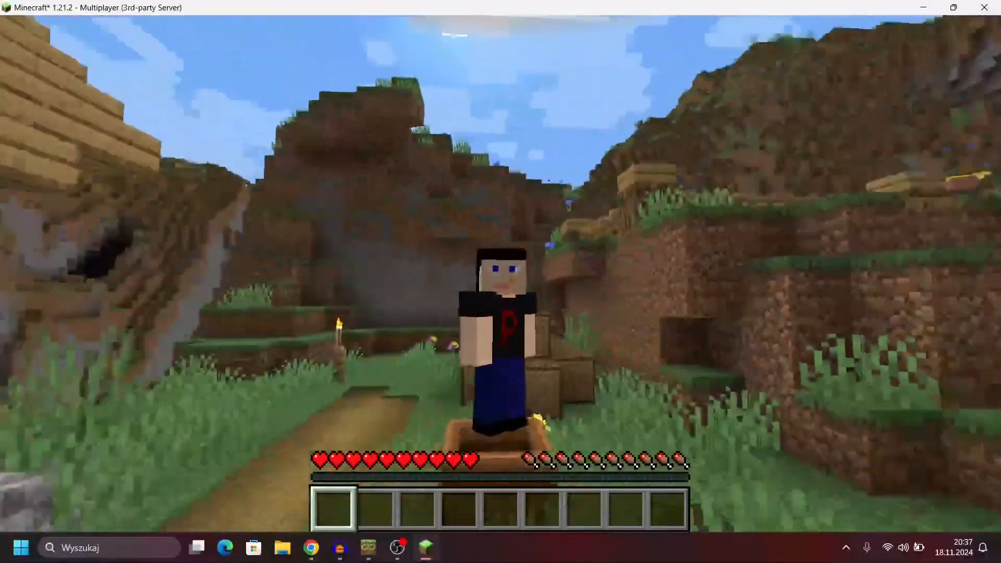
pyautogui.press('w')
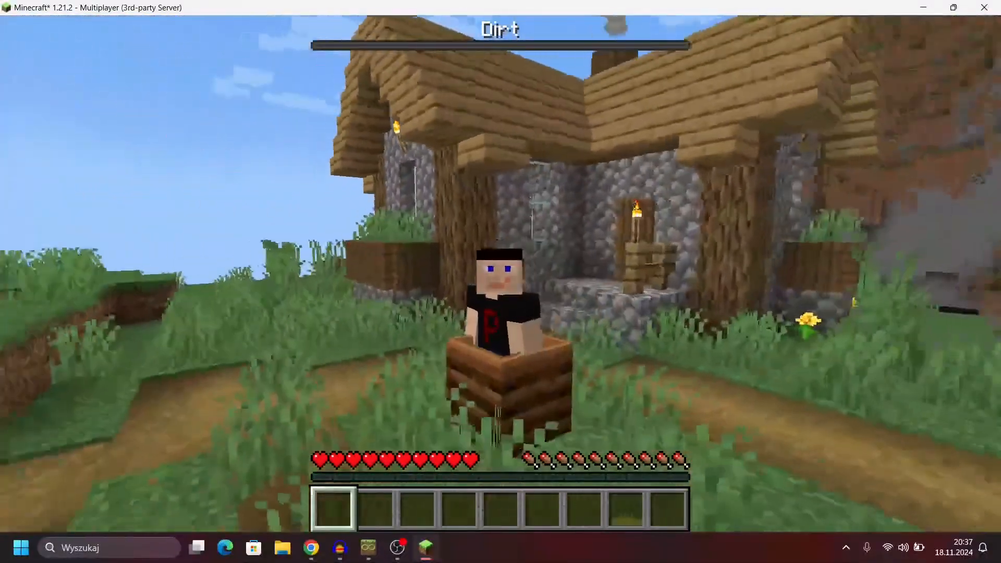
# Step: Switch to Chrome and browse the main page of the mrpack4server GitHub repository down to its README
pyautogui.press('t')
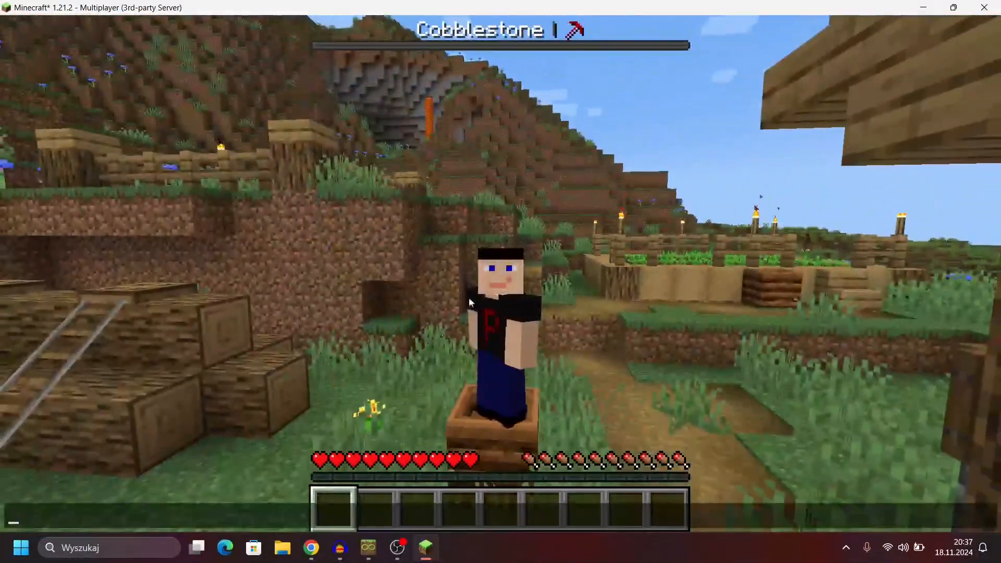
pyautogui.click(311, 547)
pyautogui.click(409, 13)
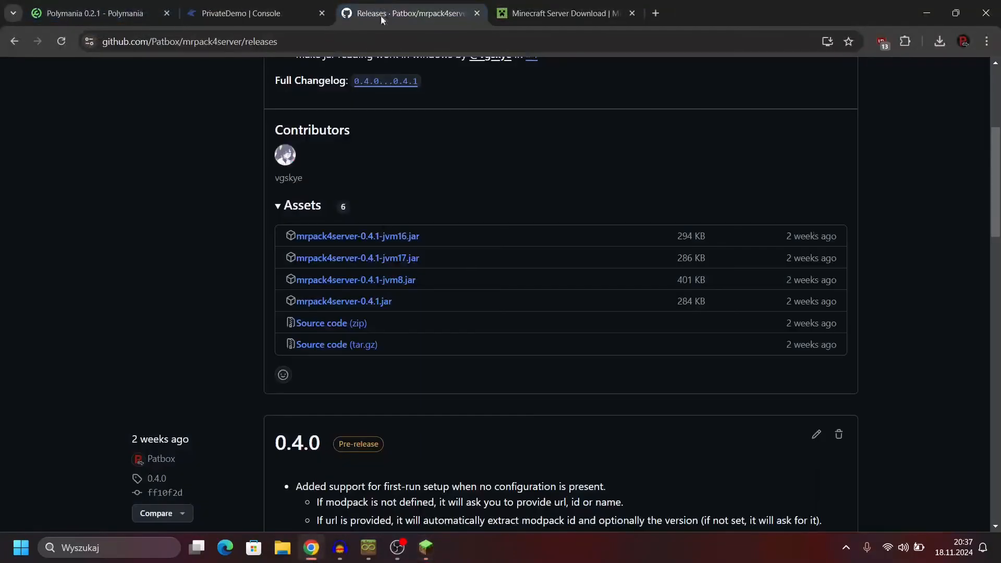
pyautogui.scroll(5, 215, 170)
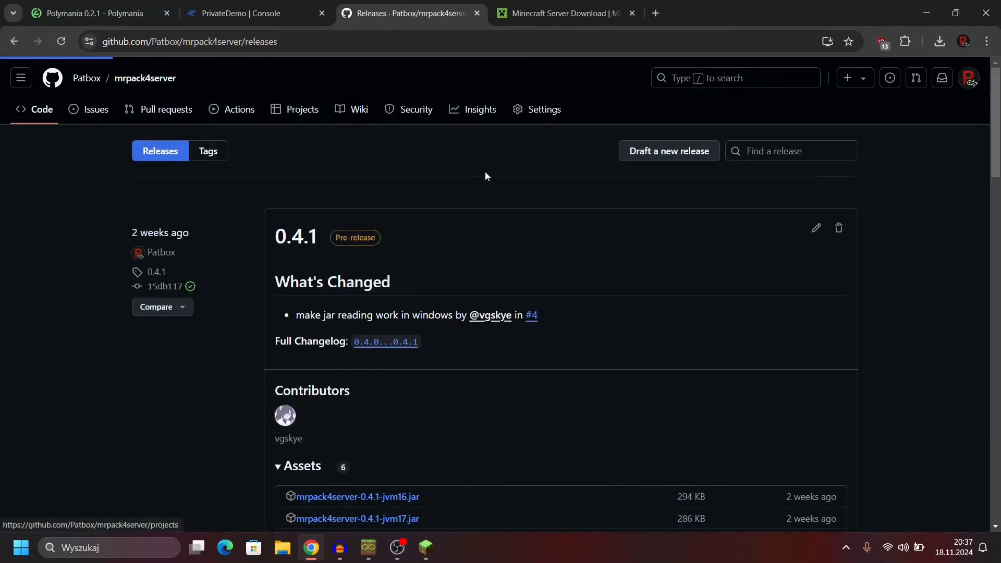
pyautogui.scroll(-2, 486, 171)
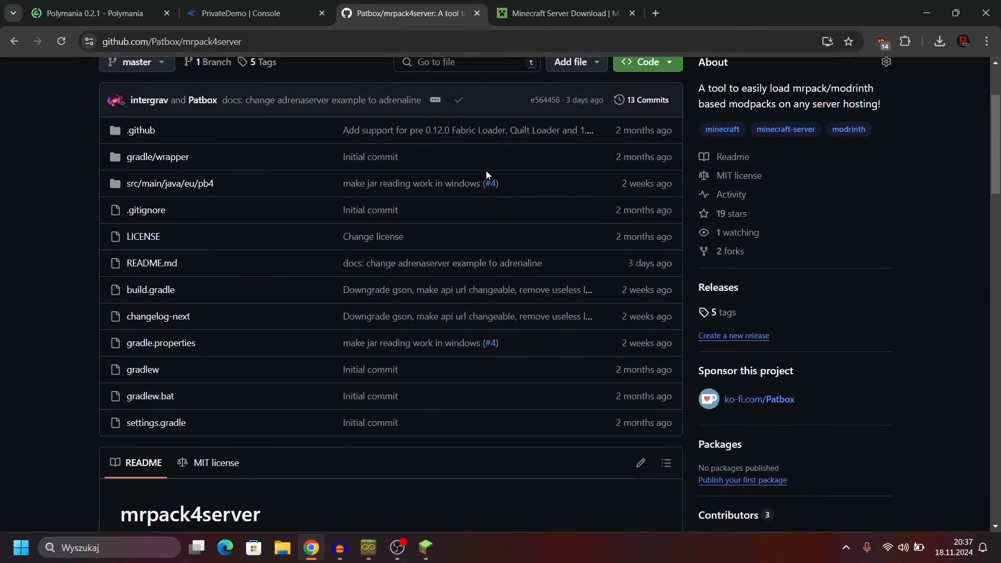
pyautogui.scroll(-6, 486, 172)
# Step: Switch back to Minecraft and continue walking around the village houses
pyautogui.click(425, 548)
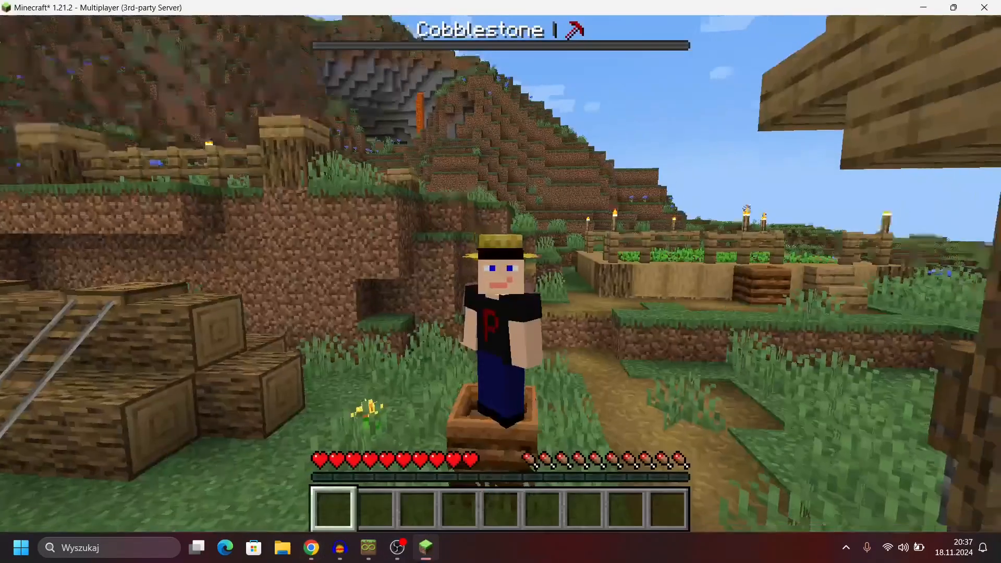
pyautogui.press('w')
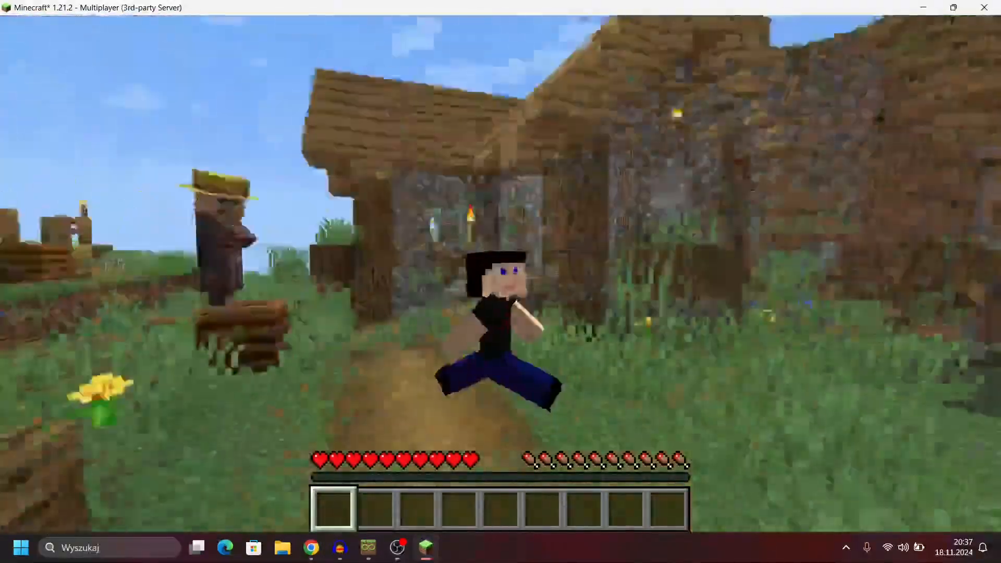
pyautogui.press('w')
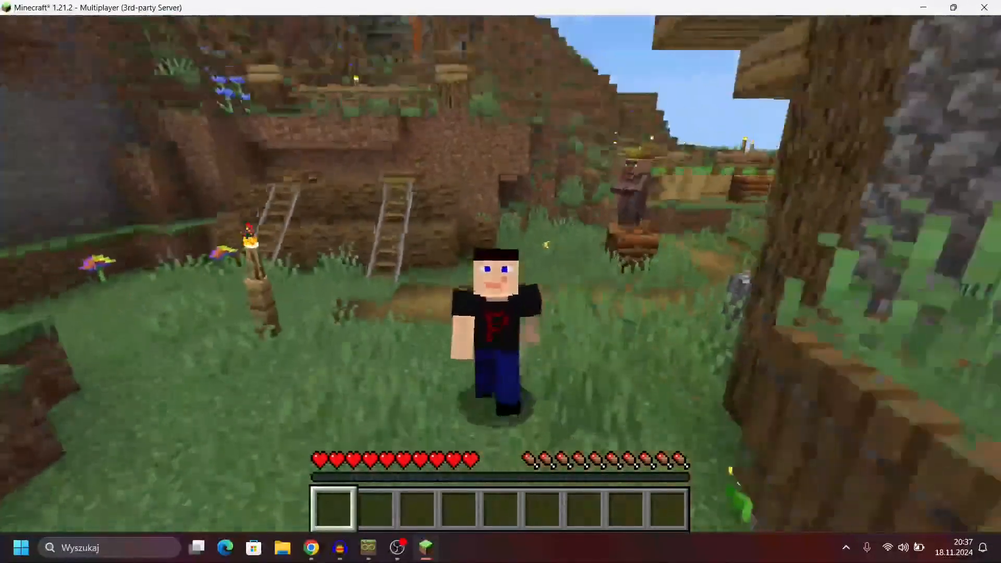